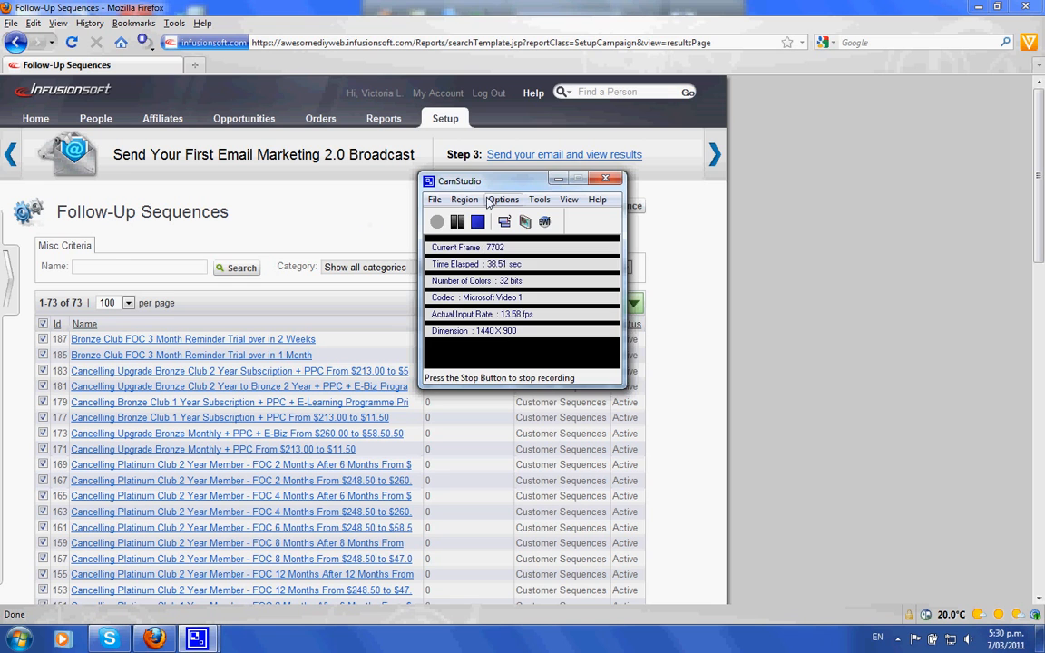
left_click(650, 234)
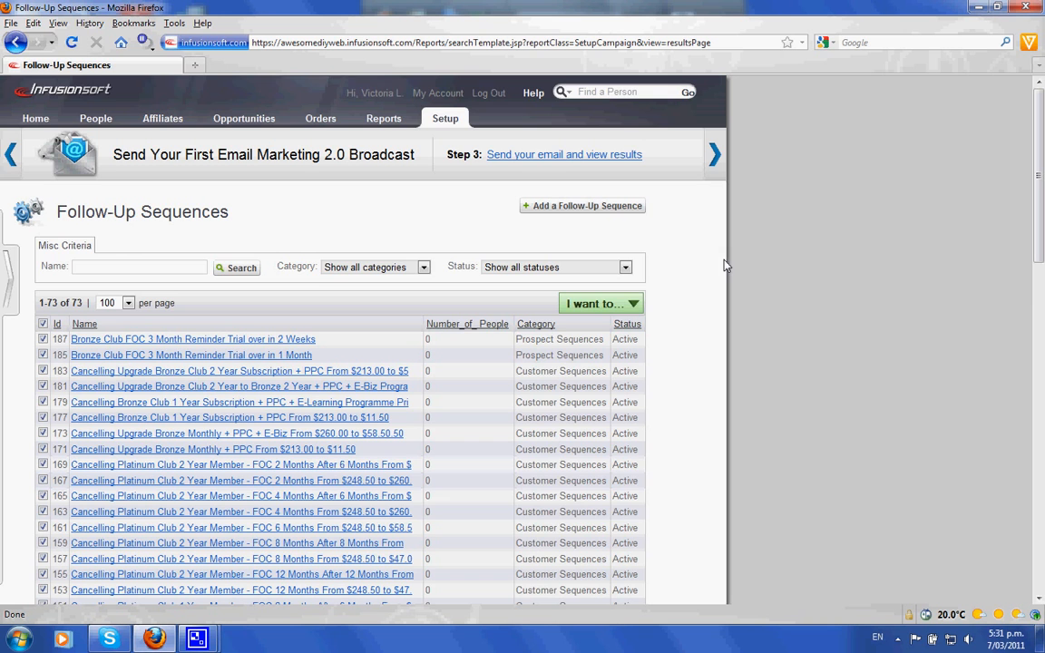
left_click_drag(1041, 244, 1042, 280)
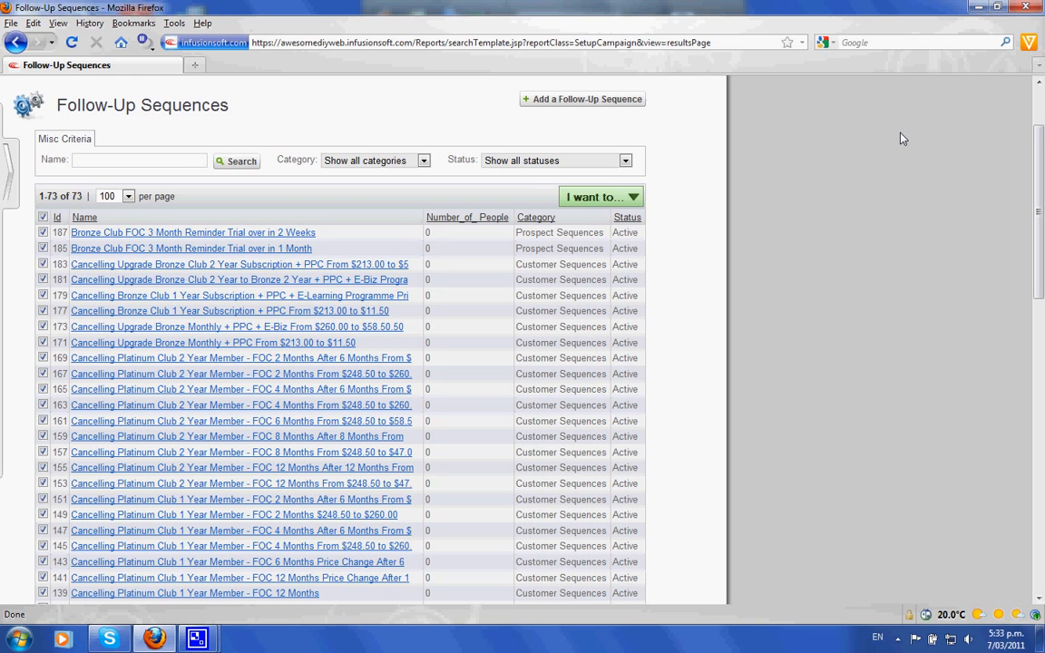
scroll(903, 138, "up", 2)
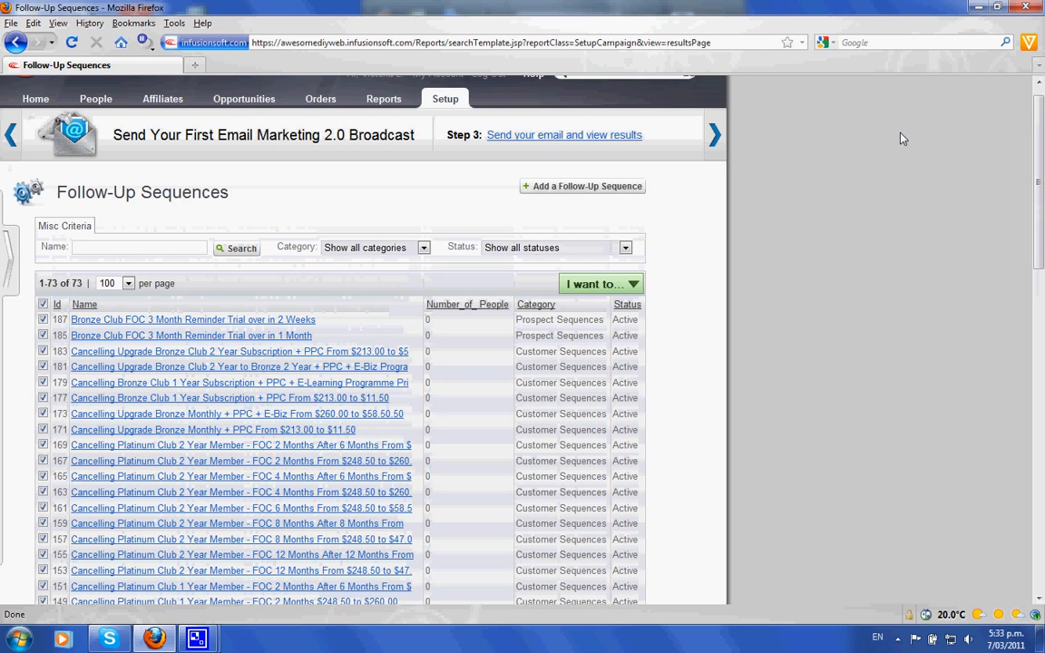
From the Follow-Up Sequences page, start a new follow-up sequence and name it "new customer dummy example"
mouse_move(447, 100)
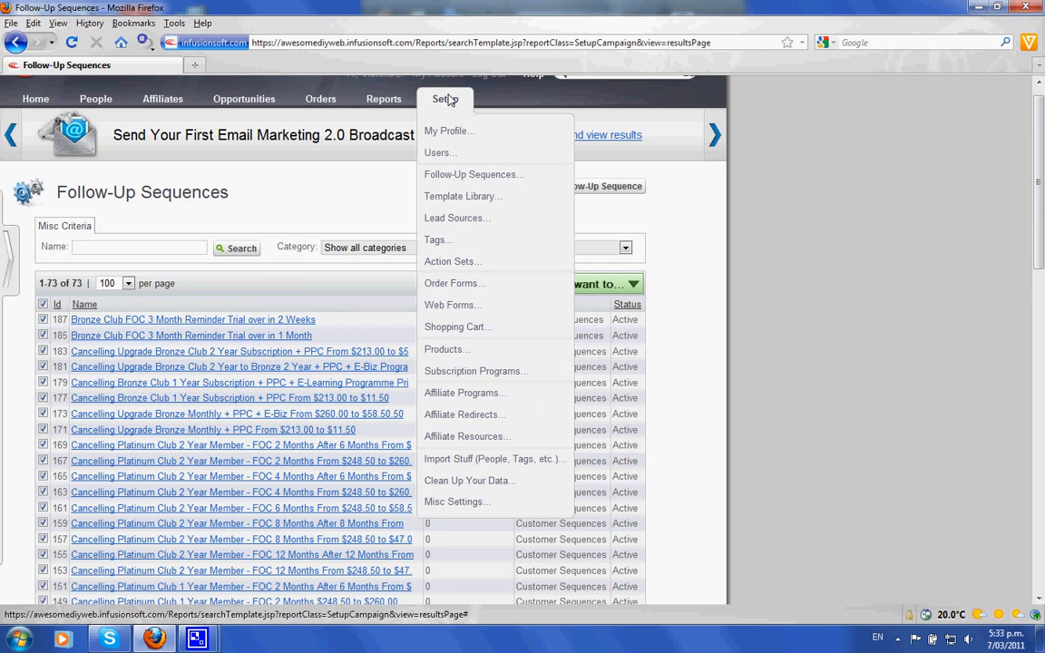
left_click(447, 176)
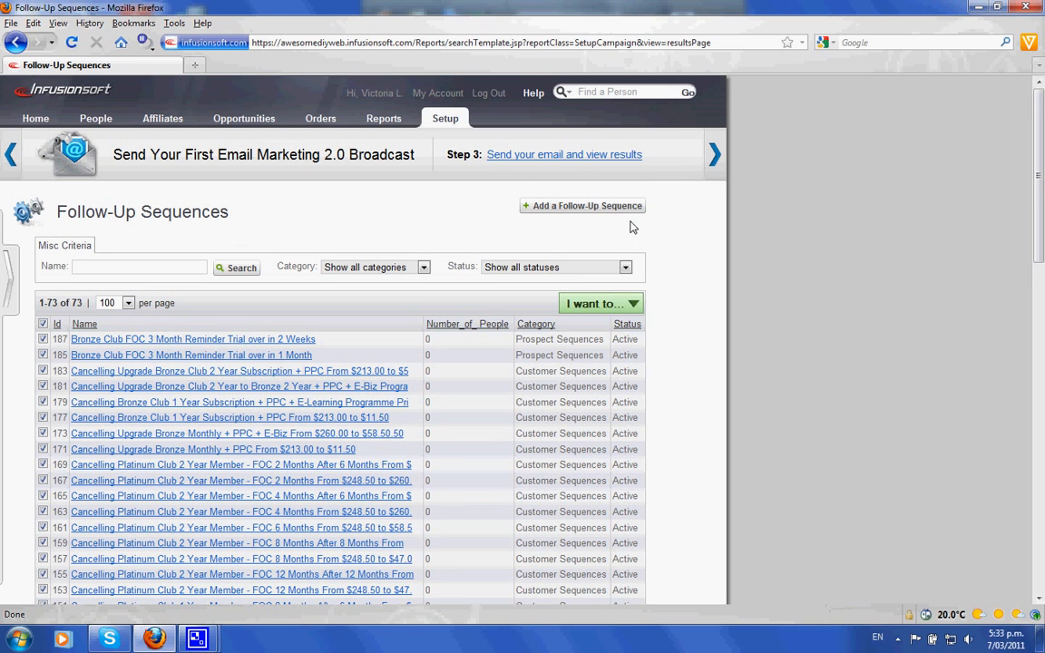
left_click(606, 215)
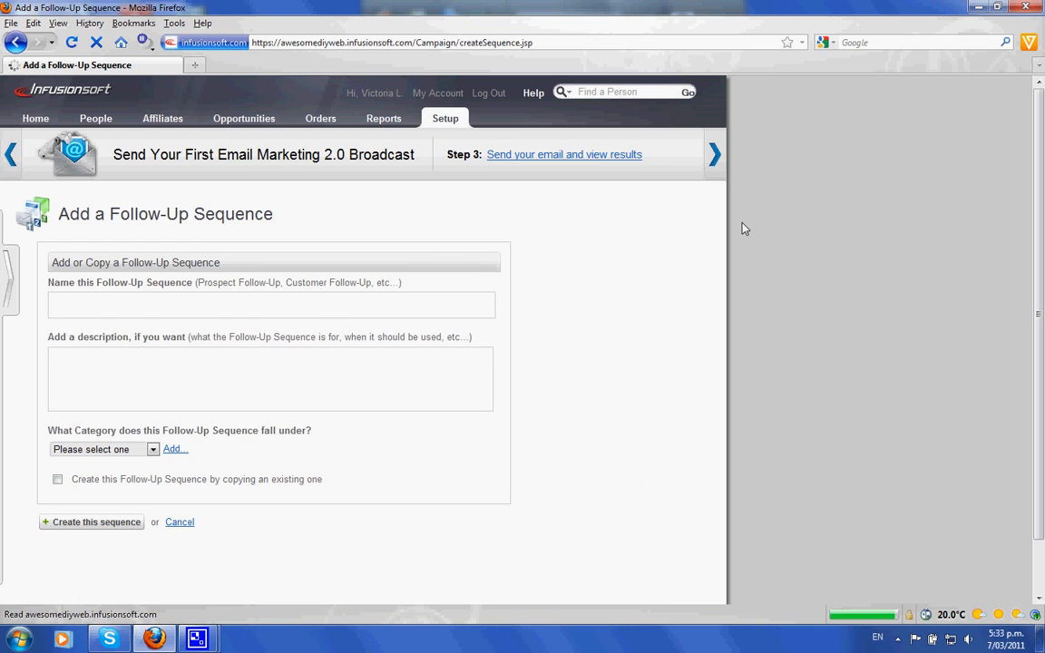
left_click(125, 311)
left_click(126, 312)
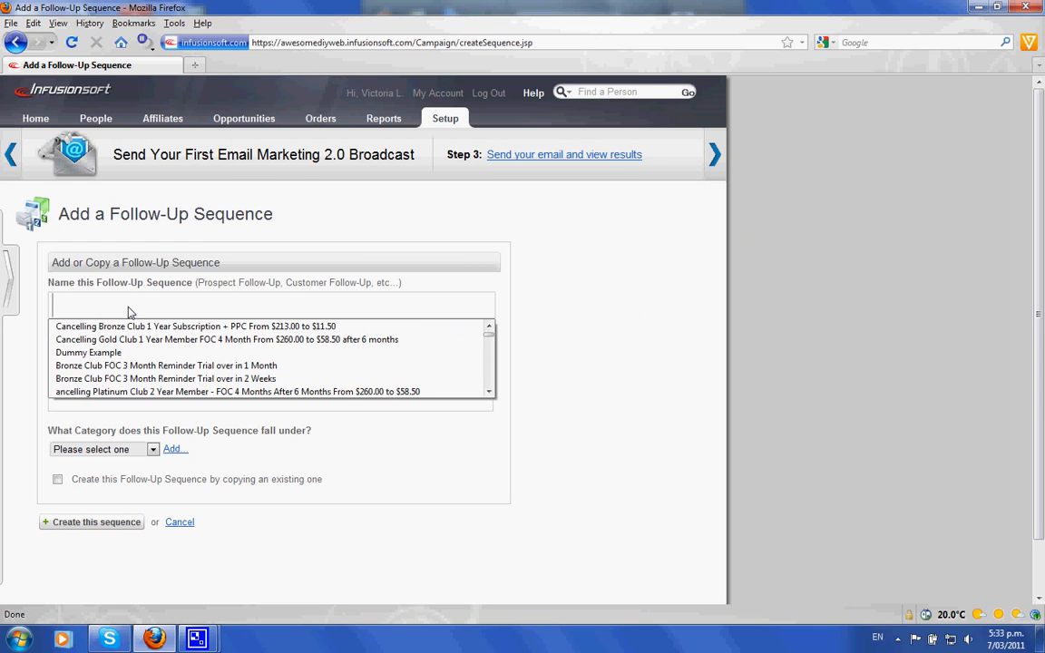
type("customer")
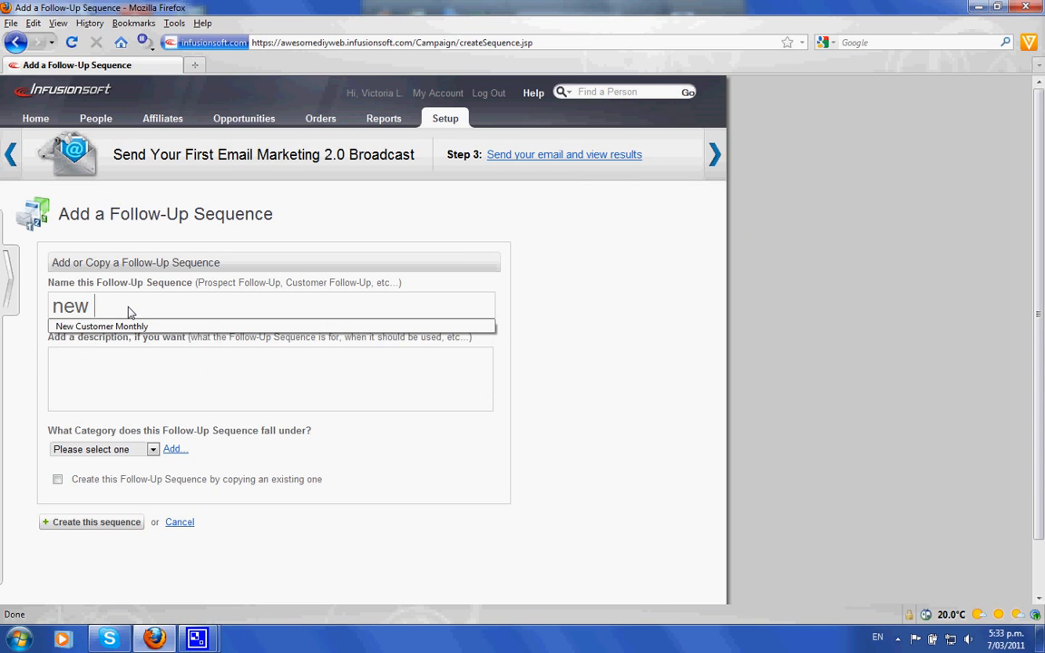
type(" dummy example")
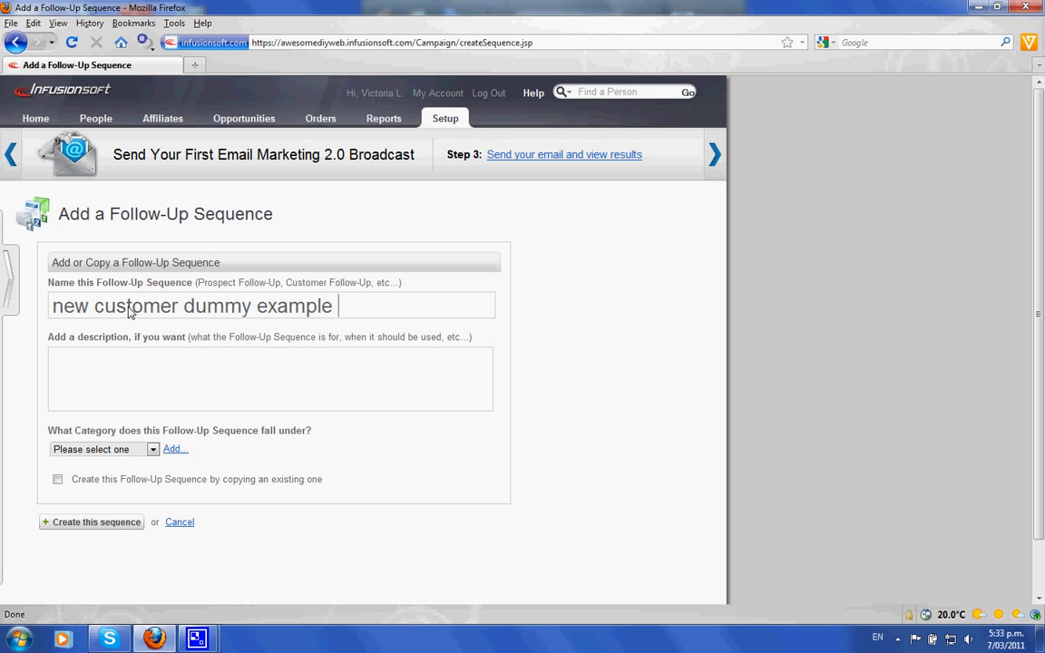
Assign the new sequence to the Customer Sequences category and create it
left_click(141, 450)
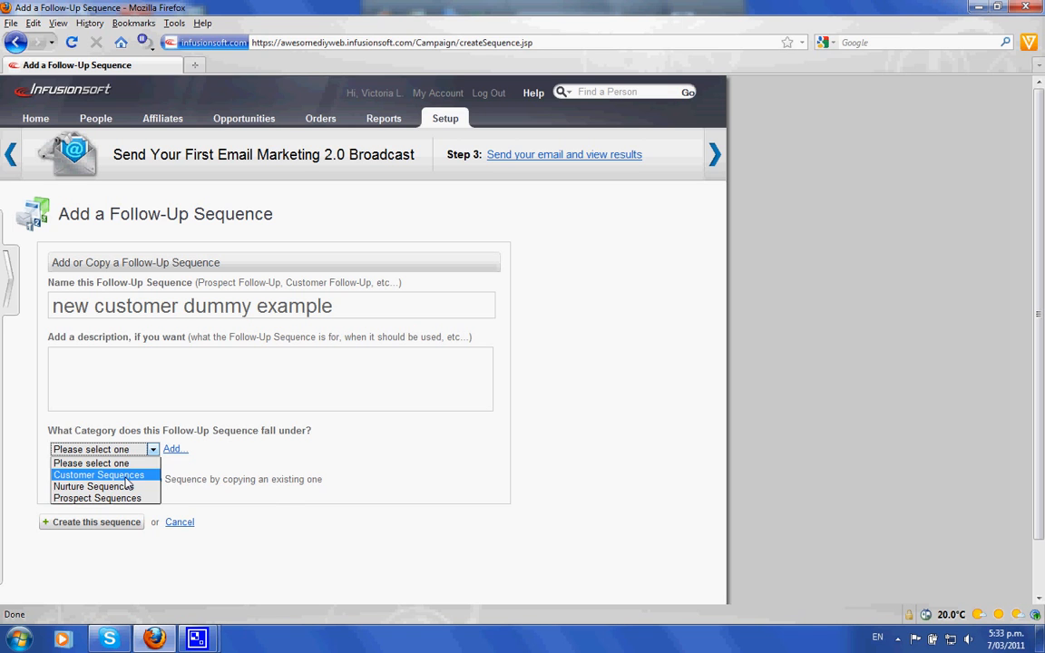
left_click(127, 479)
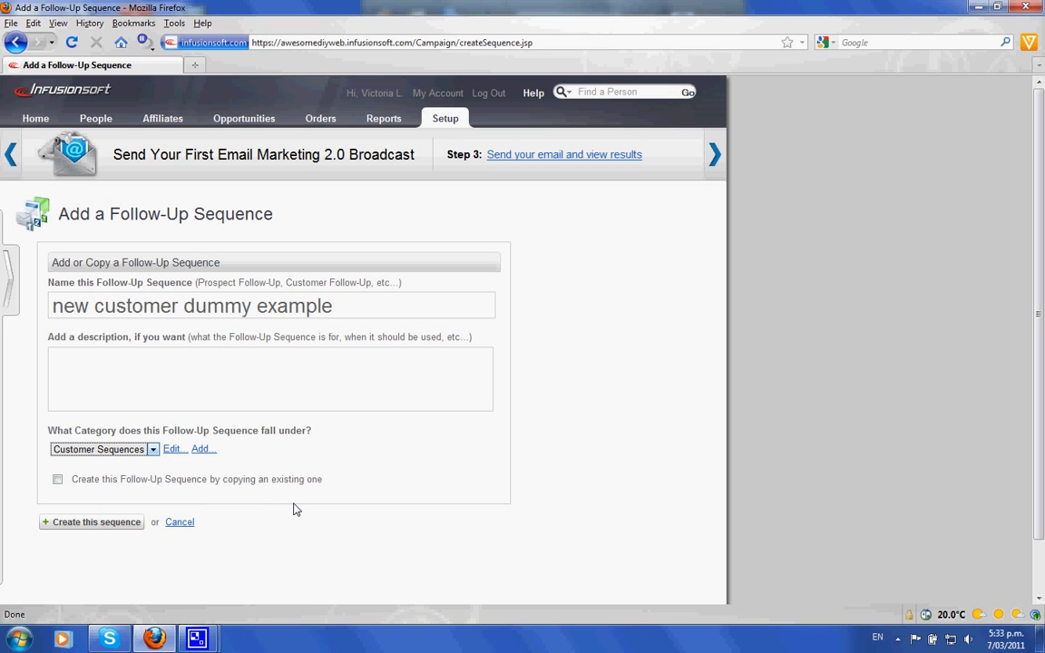
left_click(94, 523)
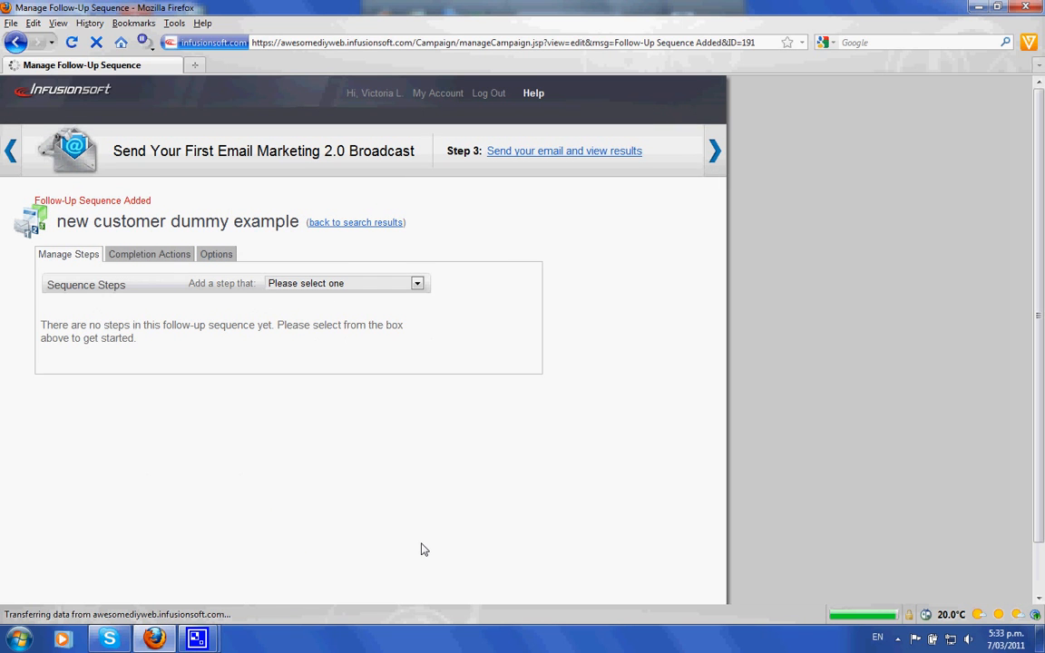
Begin an email step that uses the already written template "New MONTHLY Customer - Welcome to the Awesome Family" from the New Customer category
left_click(311, 288)
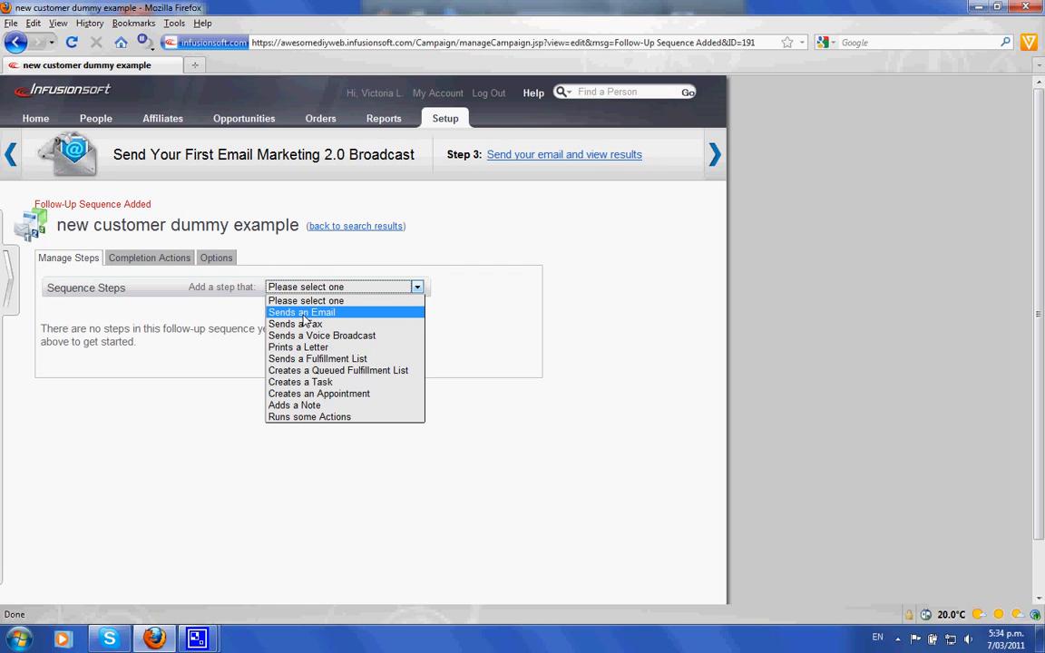
left_click(304, 313)
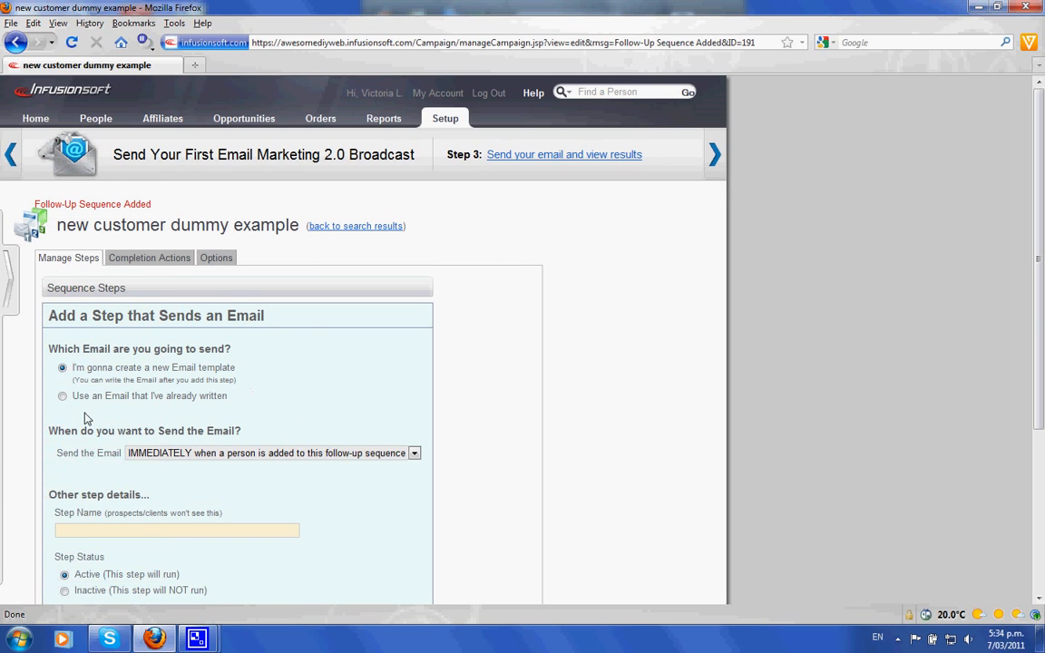
left_click(62, 396)
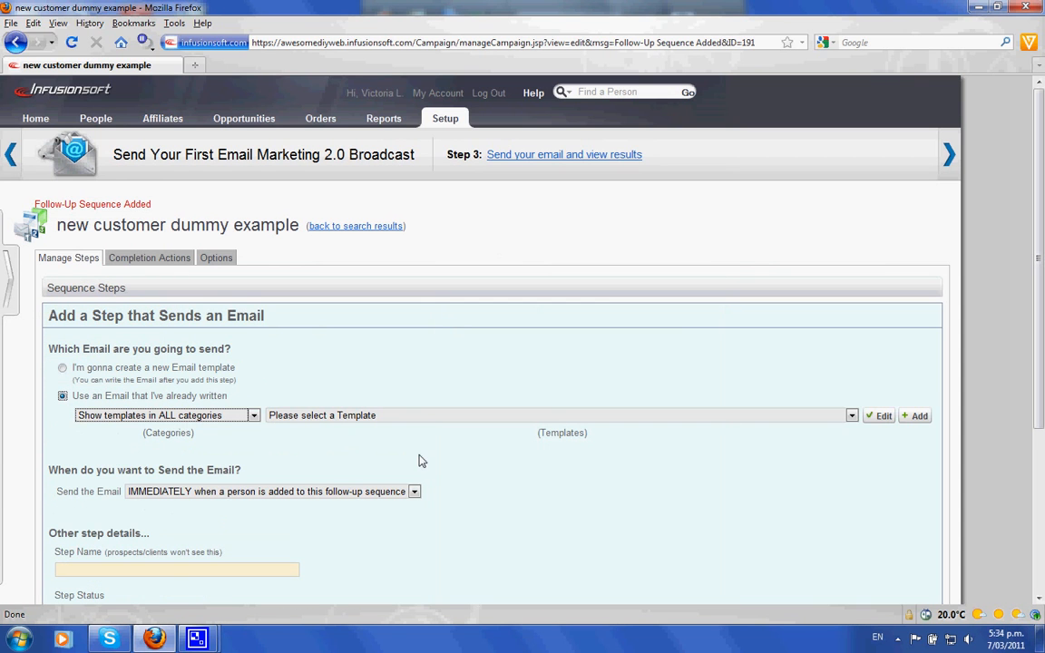
left_click(209, 419)
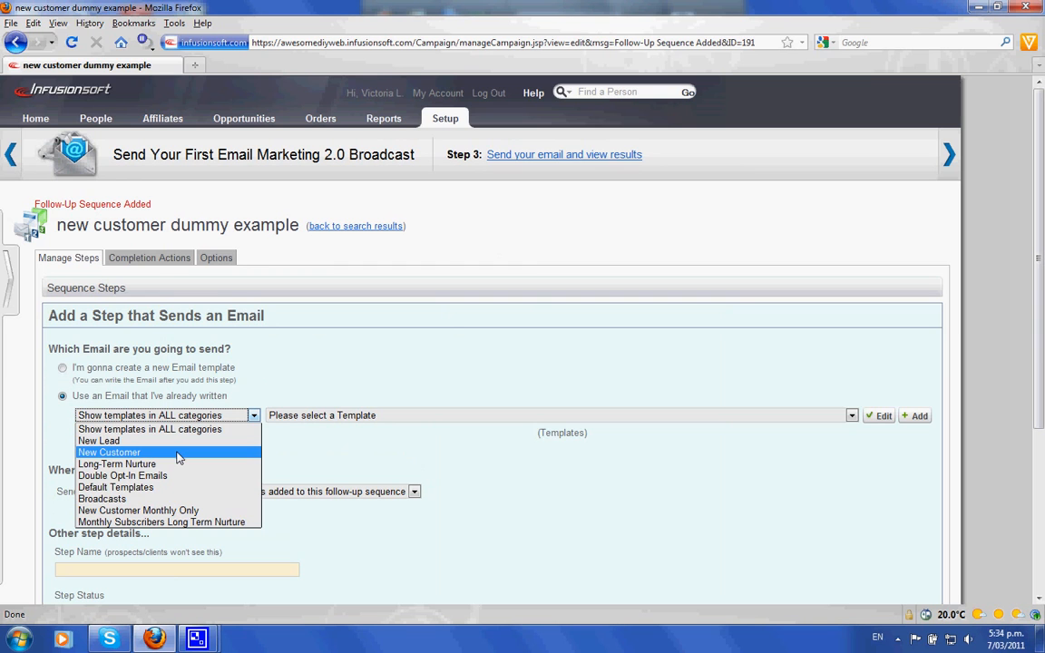
left_click(179, 452)
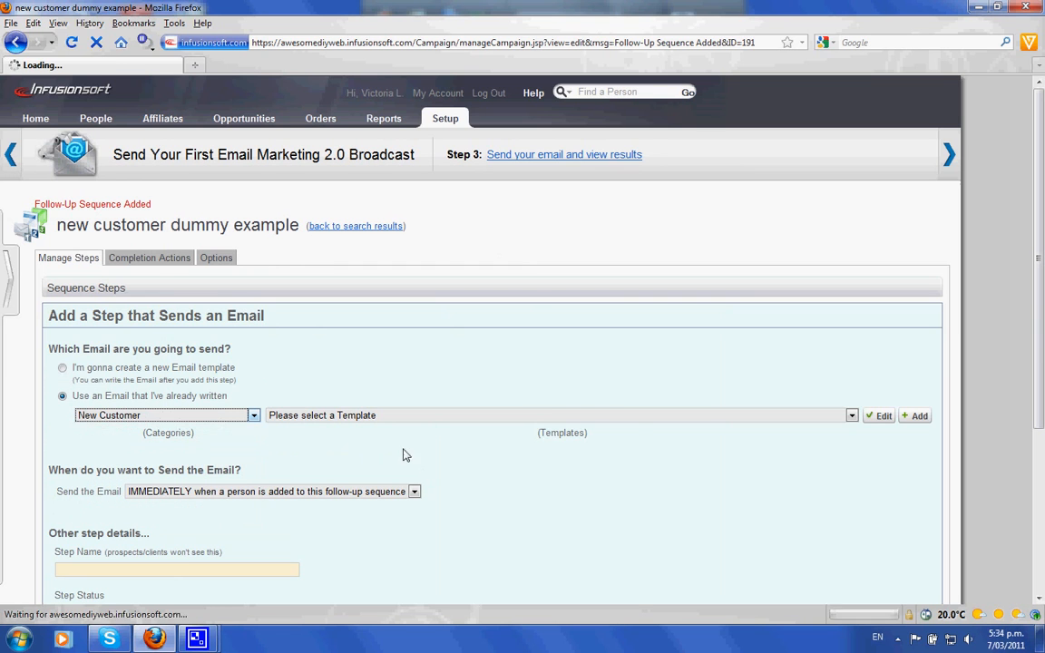
left_click(415, 416)
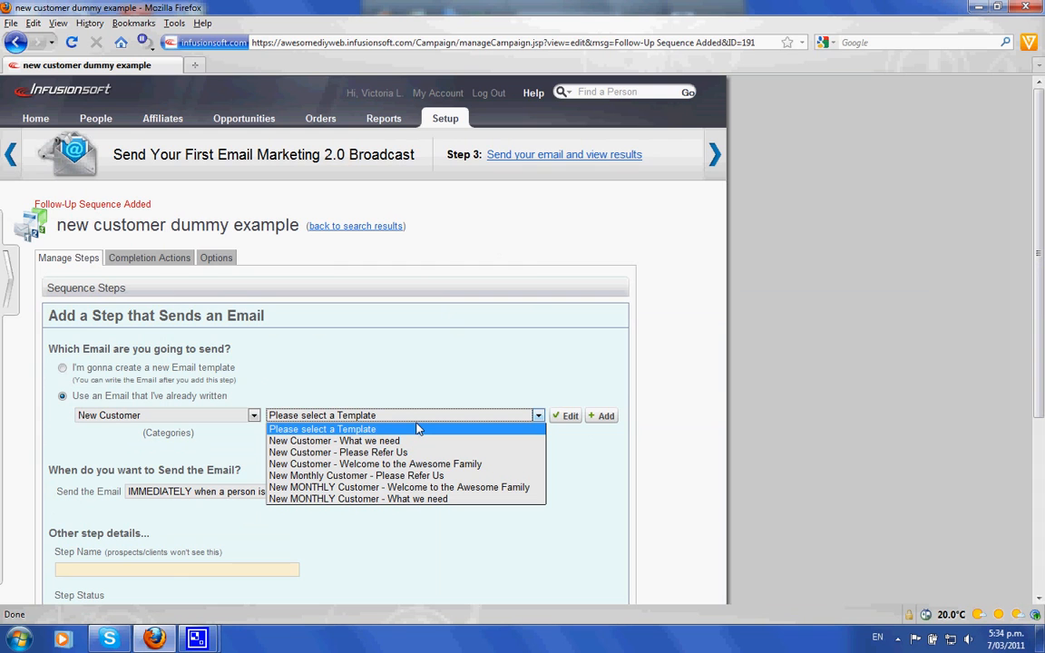
left_click(415, 490)
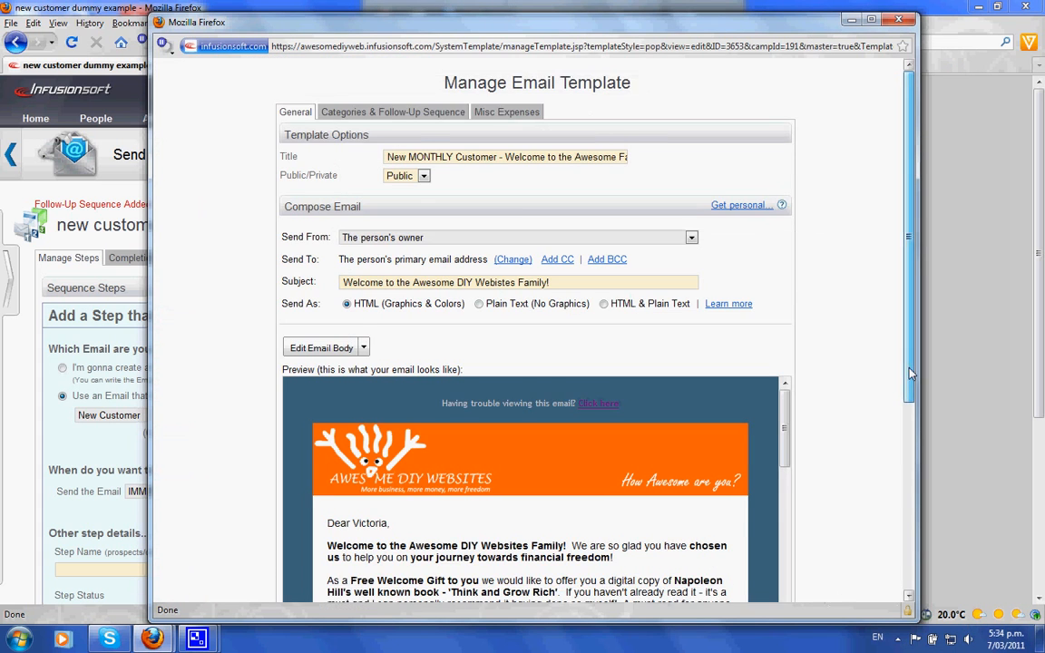
Review the welcome email template's sender, subject and format settings and its body preview, closing the template window when done
left_click_drag(912, 373, 914, 464)
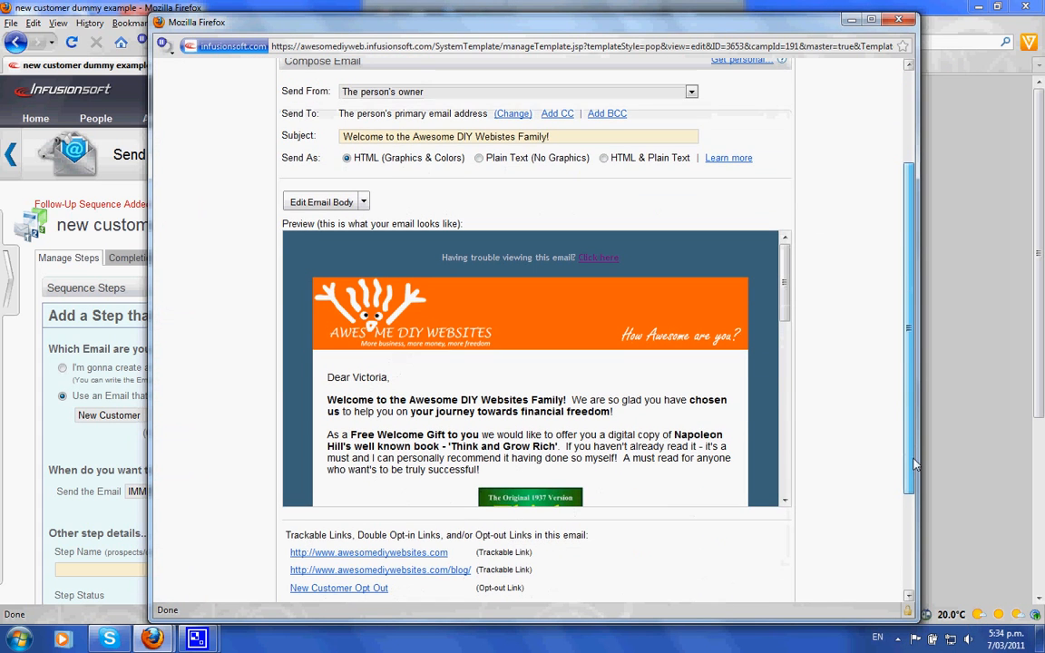
mouse_move(786, 289)
left_mouse_down()
mouse_move(788, 436)
mouse_move(772, 291)
left_mouse_up()
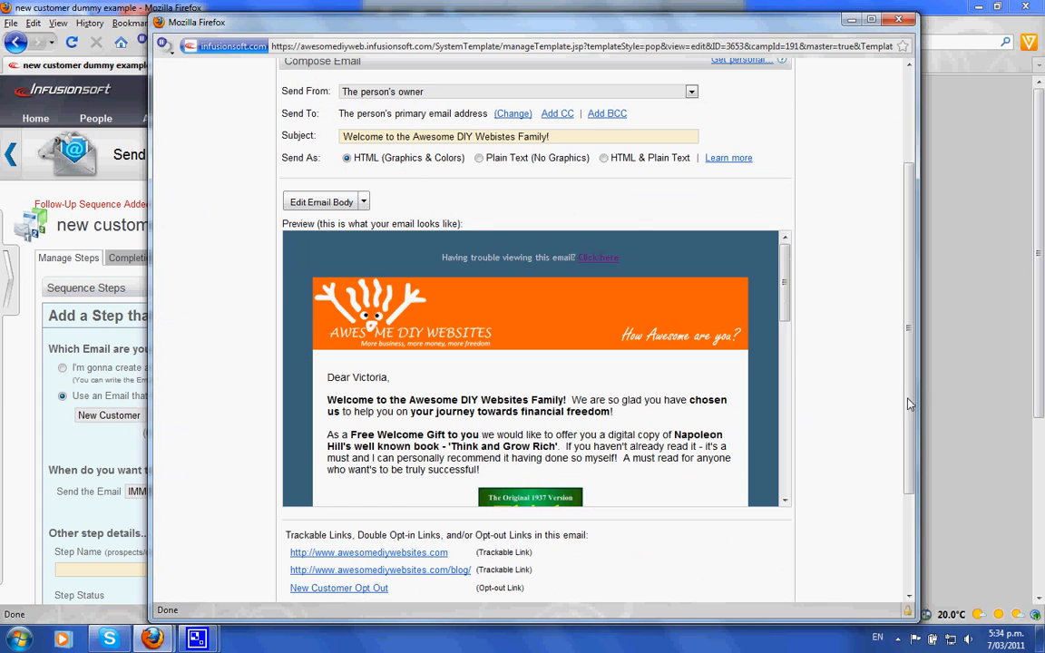
left_click_drag(907, 404, 915, 338)
scroll(915, 356, "up", 1)
scroll(914, 356, "up", 1)
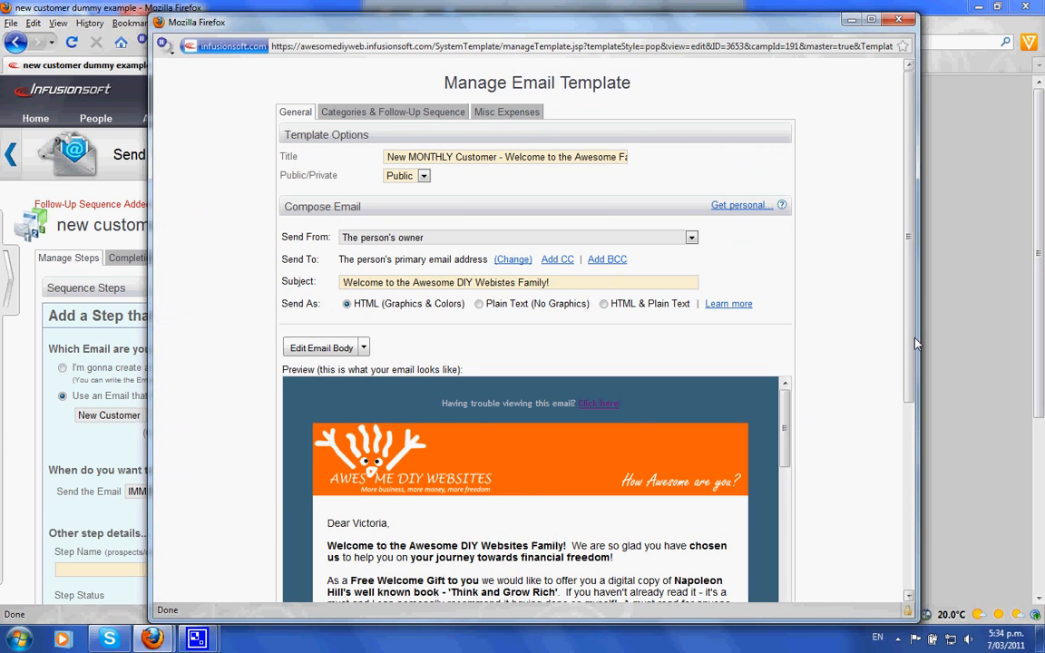
left_click_drag(916, 343, 808, 308)
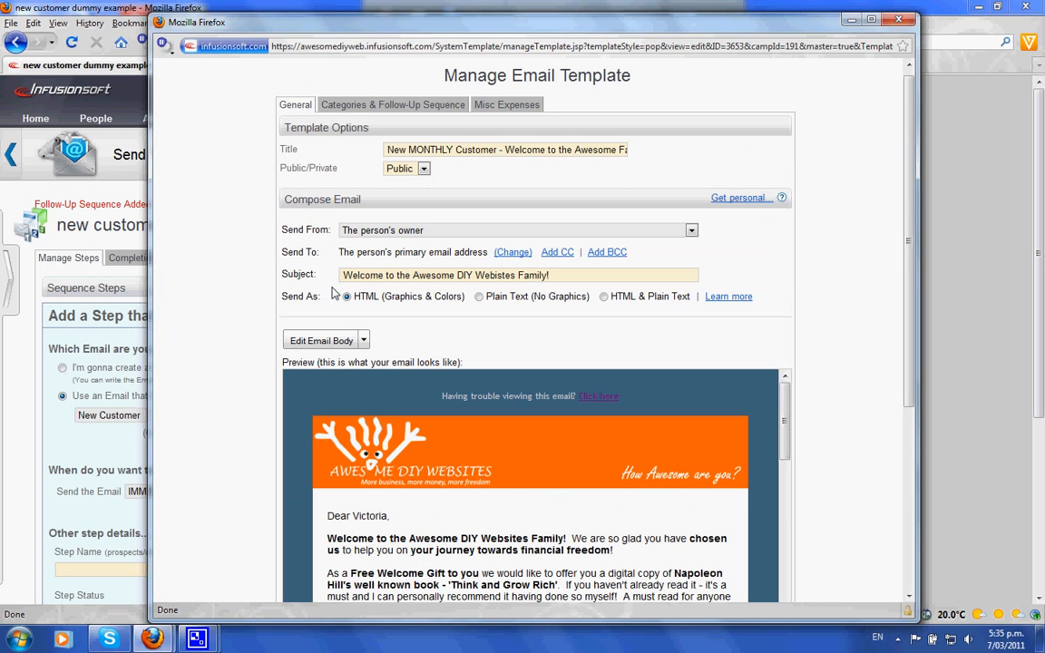
left_click(896, 20)
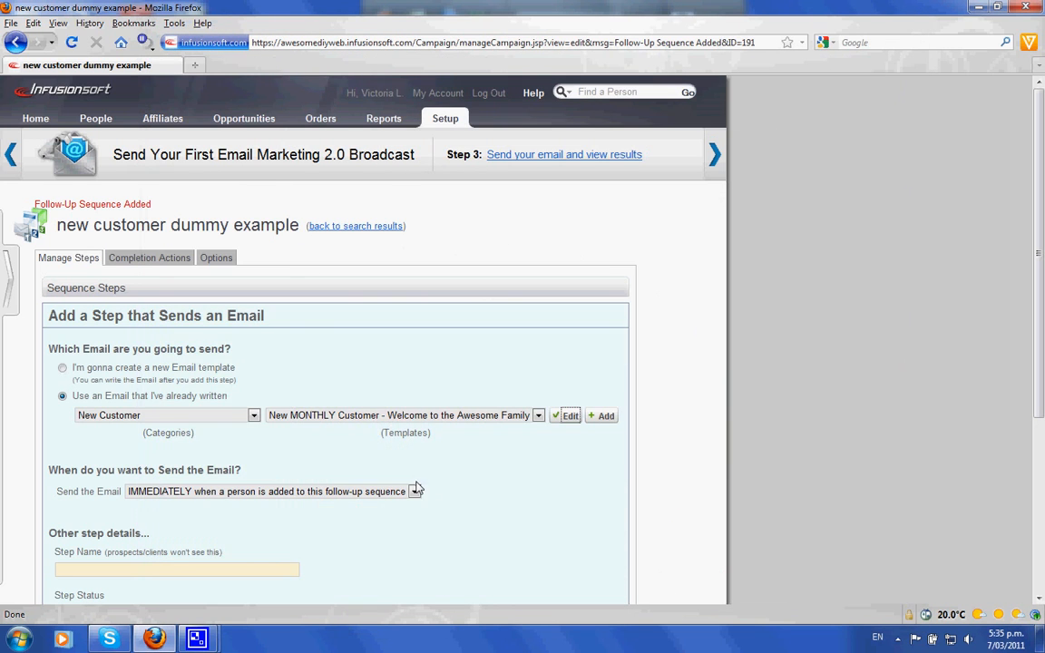
Set the email to go out 1 day after the person is added to the follow-up sequence
left_click(135, 495)
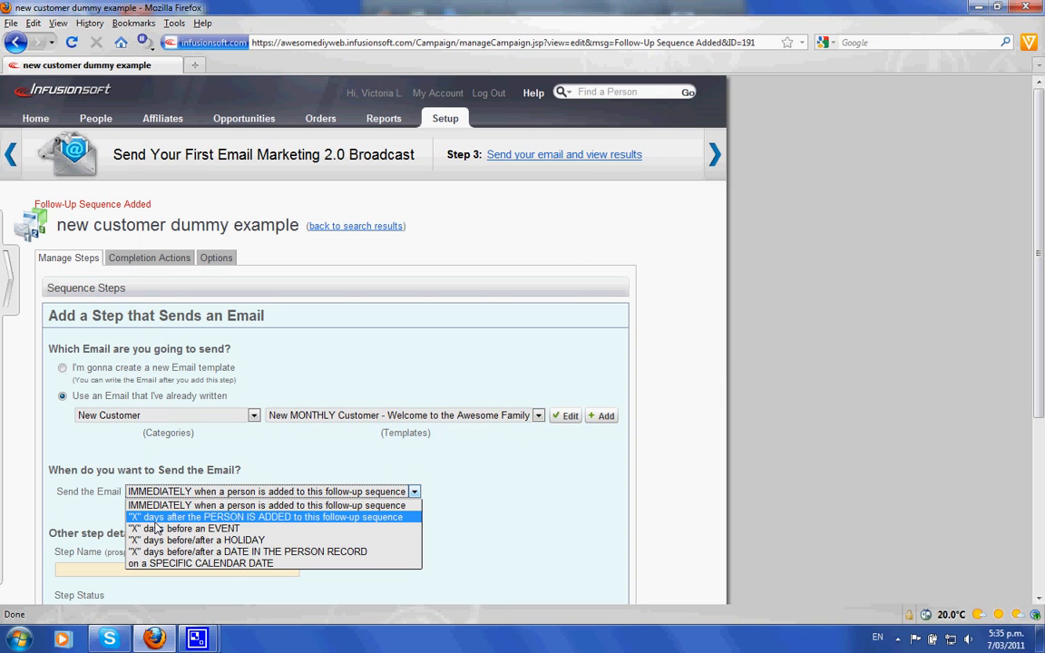
left_click(162, 519)
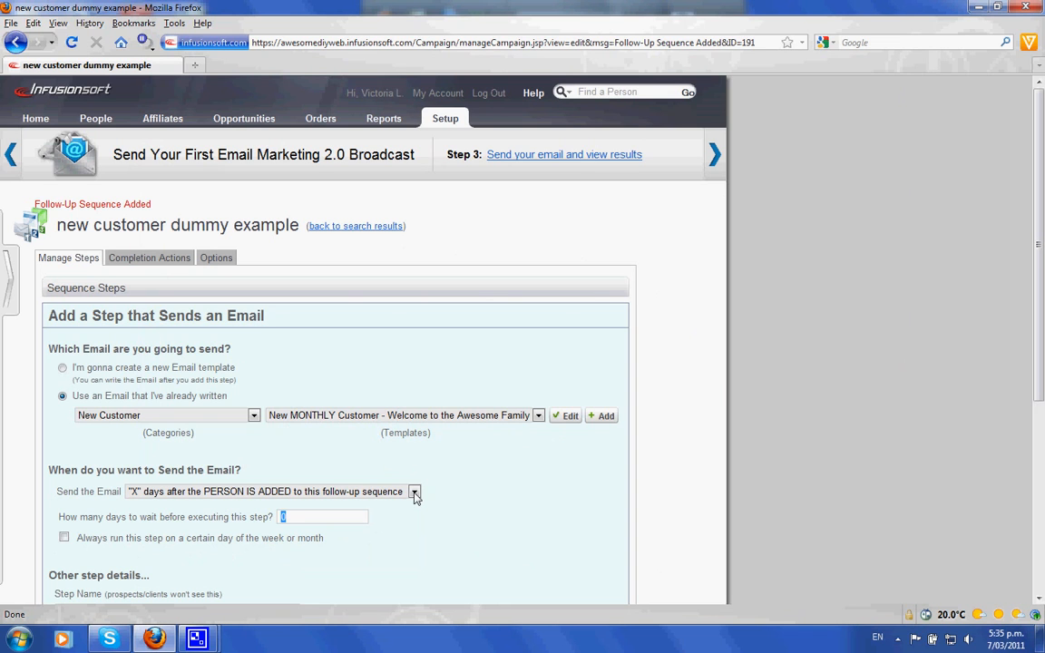
type("1")
scroll(653, 506, "down", 2)
scroll(1026, 520, "down", 3)
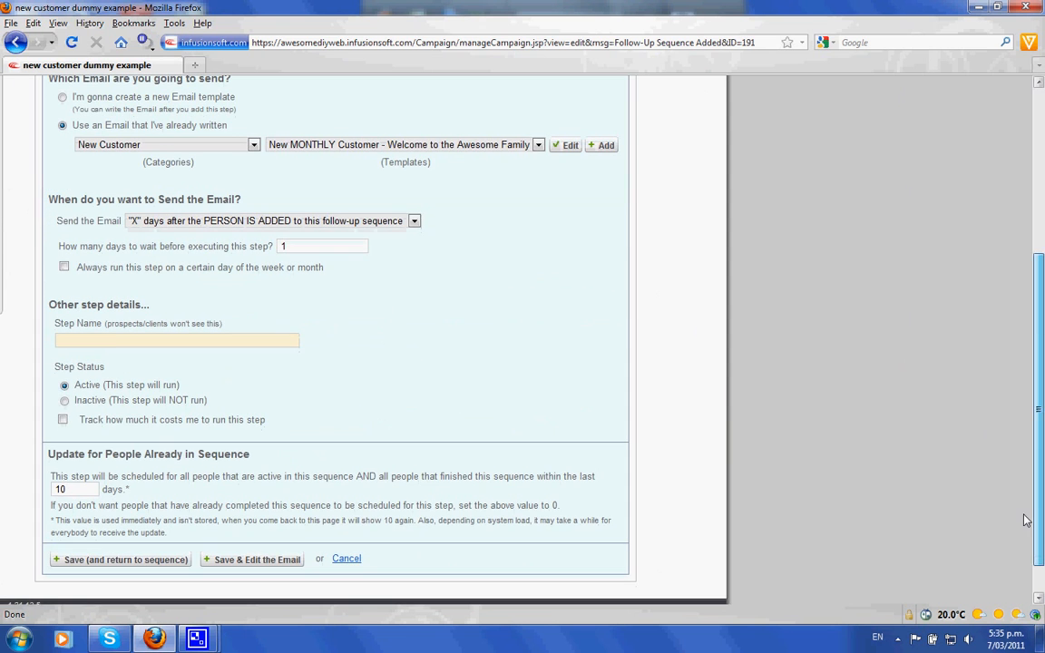
Schedule the email for a specific calendar date, choosing 04-06-2011
left_click(343, 219)
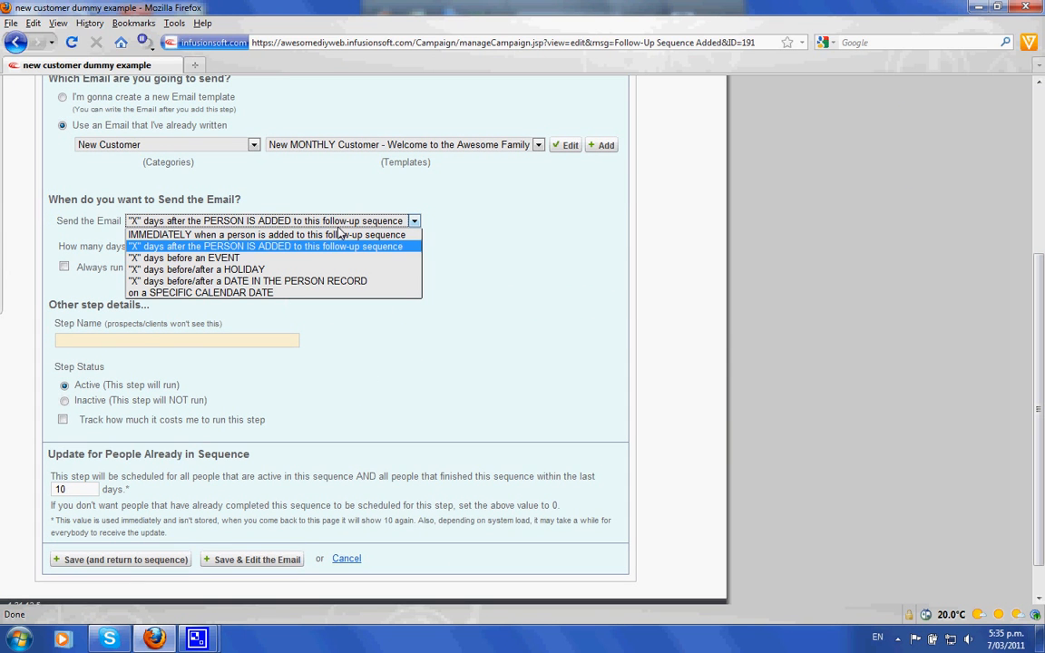
left_click(310, 292)
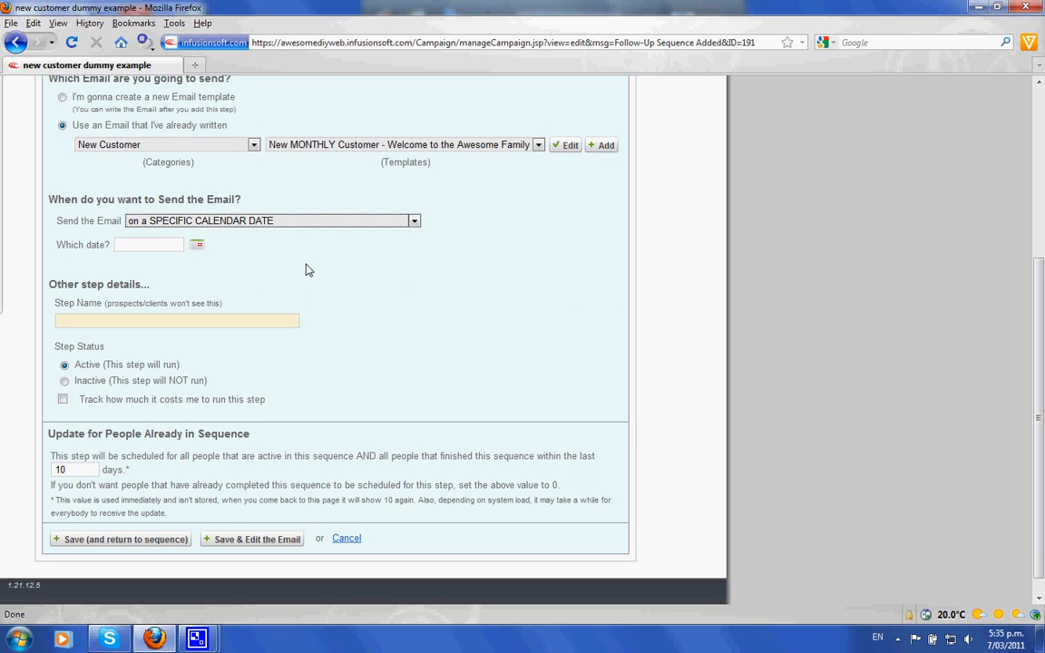
left_click(197, 244)
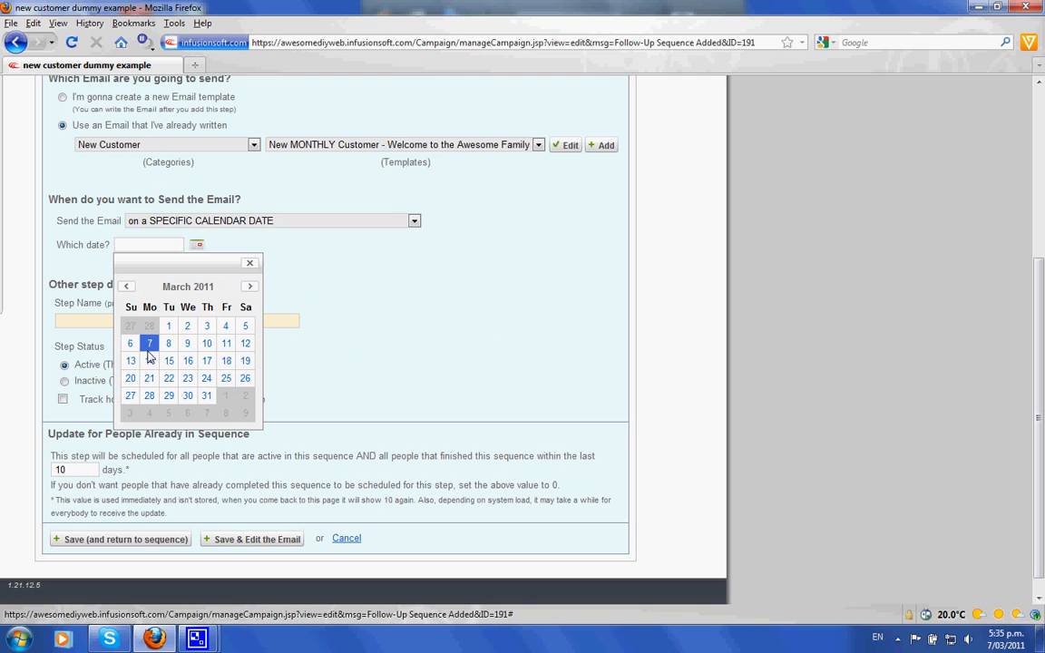
left_click(251, 287)
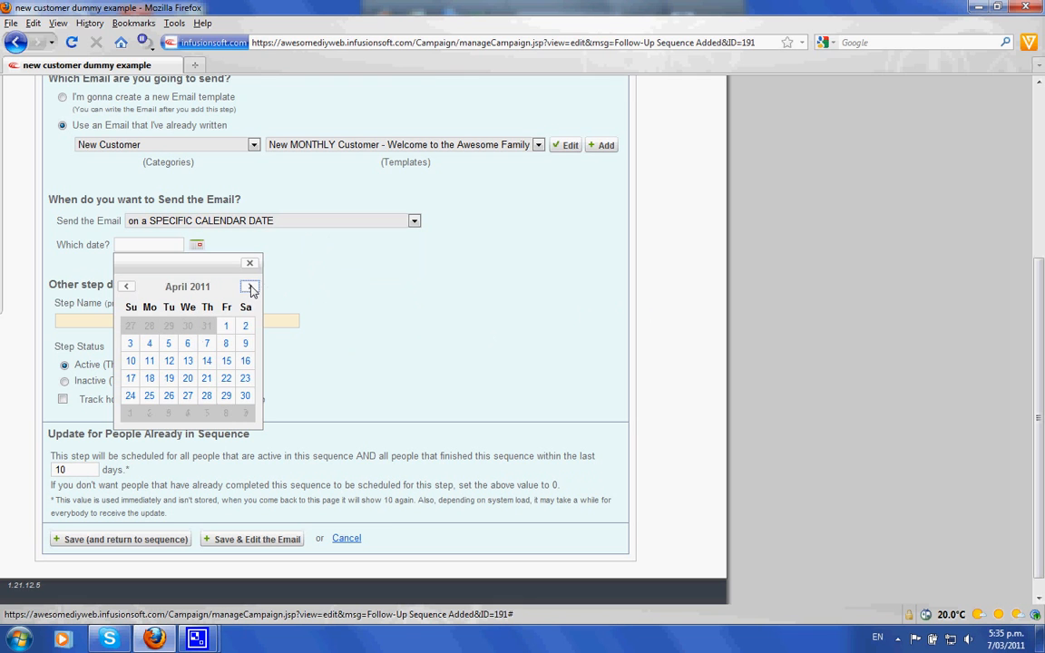
left_click(250, 287)
left_click(250, 287)
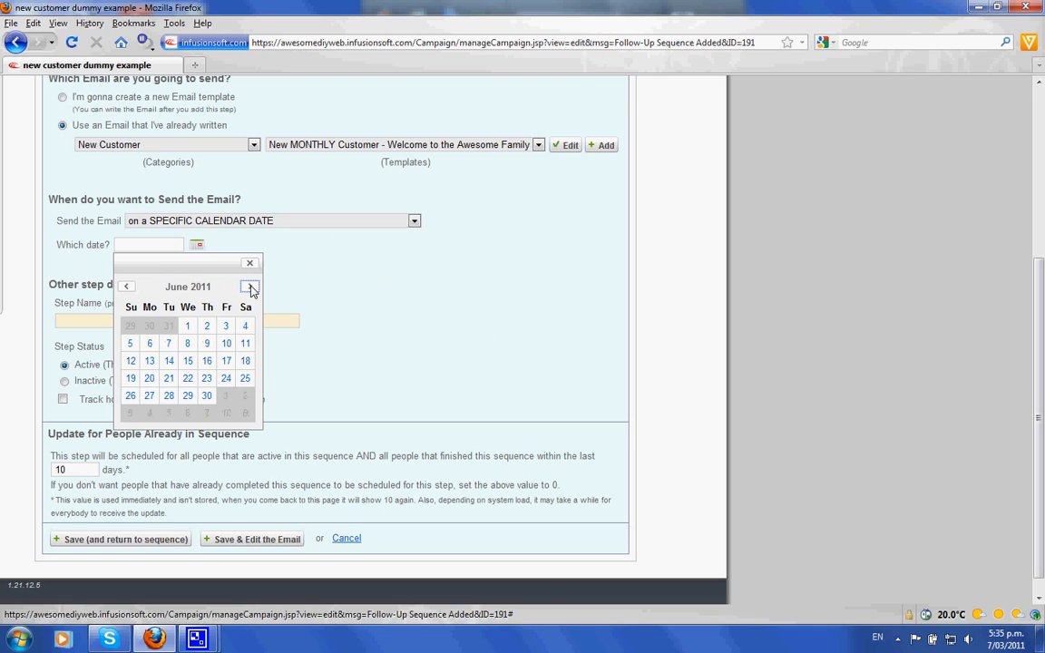
left_click(127, 287)
left_click(127, 287)
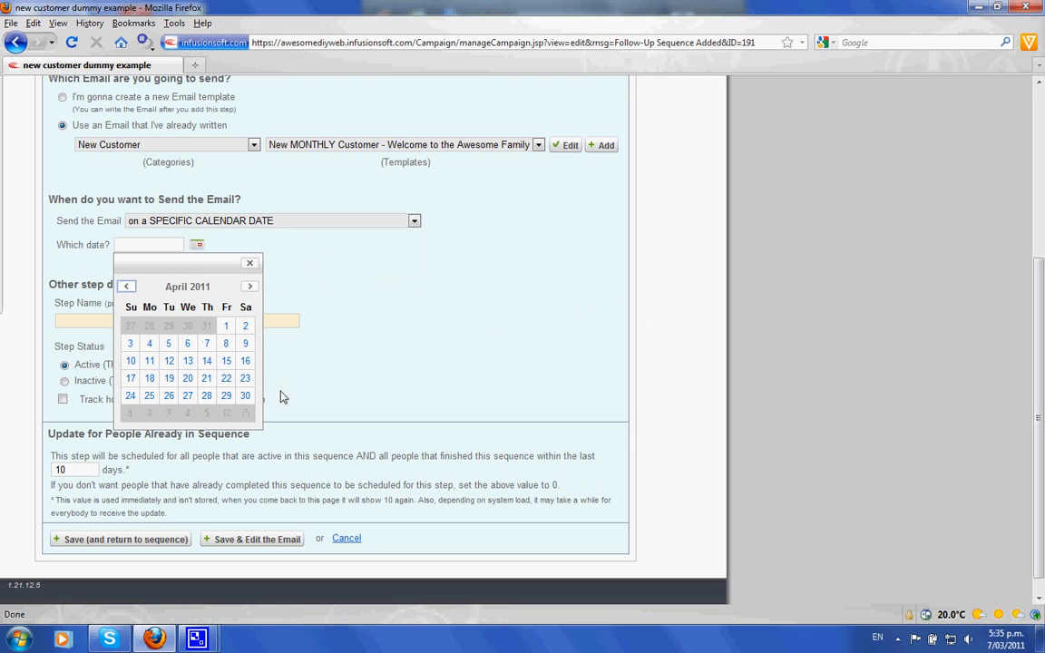
left_click(187, 343)
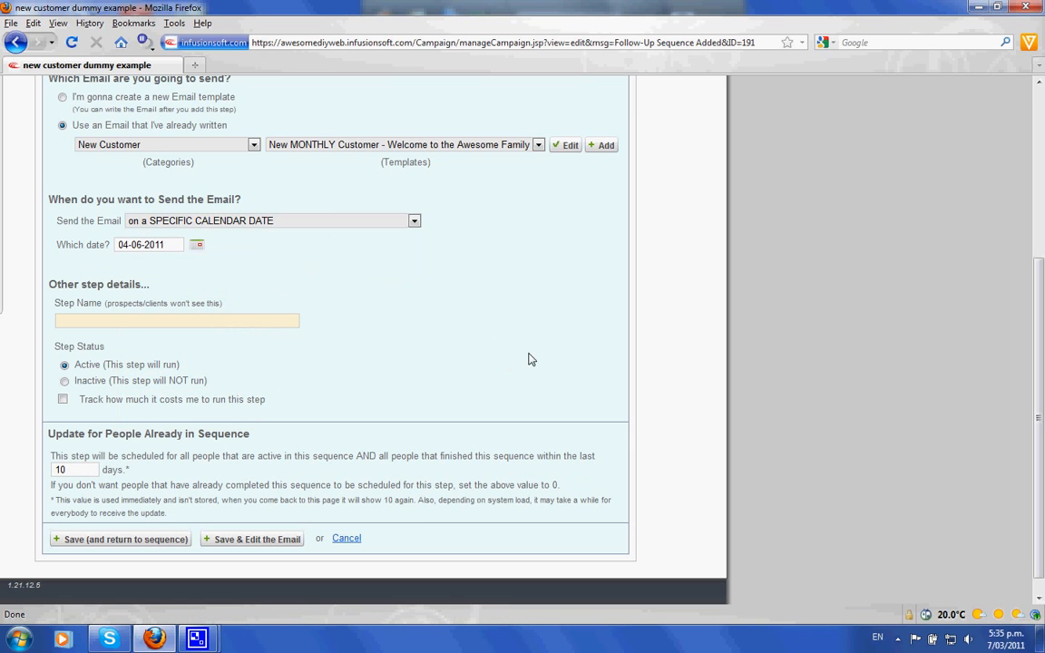
Switch the email's timing from the calendar date to 1 day after the person is added to the follow-up sequence
left_click(257, 223)
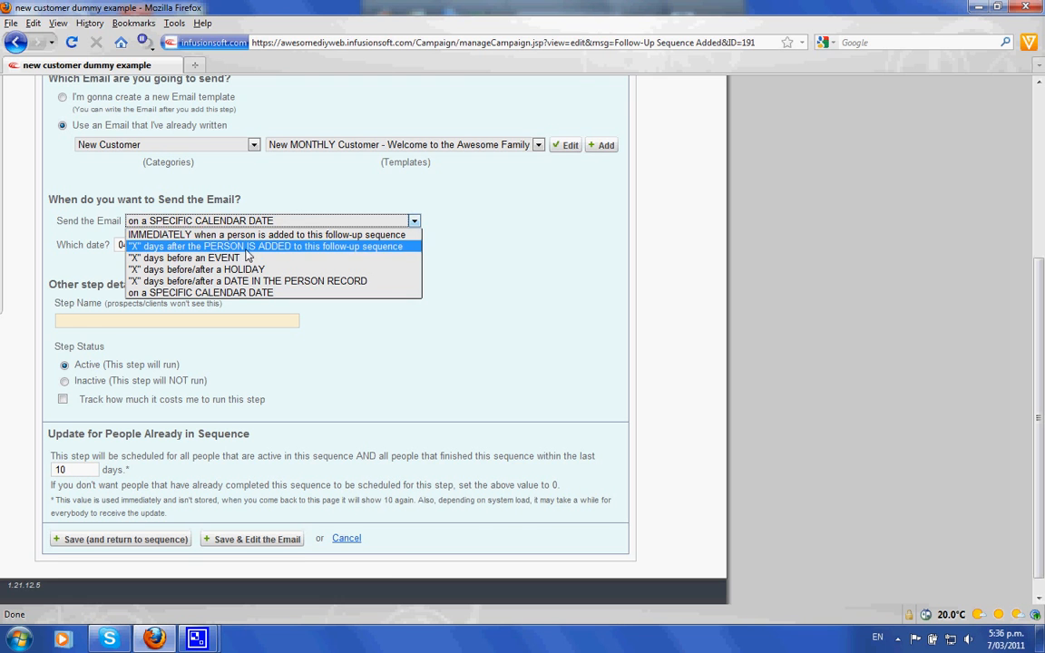
left_click(254, 246)
left_click(282, 246)
key("BackSpace")
type("1")
left_click(389, 269)
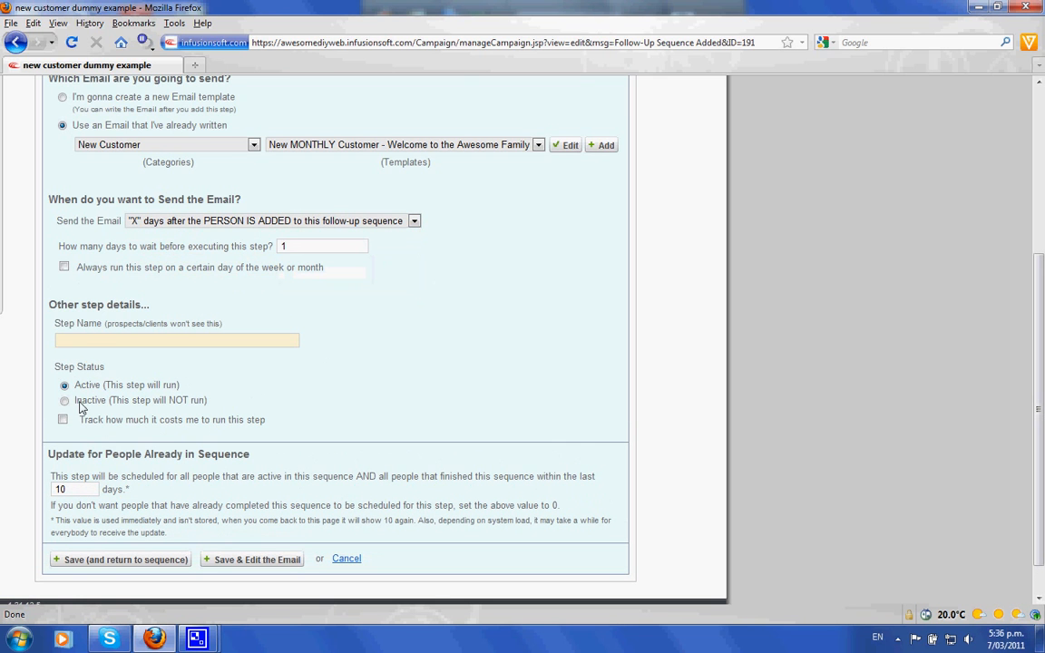
Name the step "dummy example of new customer welcome email" and save it, returning to the sequence
left_click(71, 345)
type("dummy example of new customer welco")
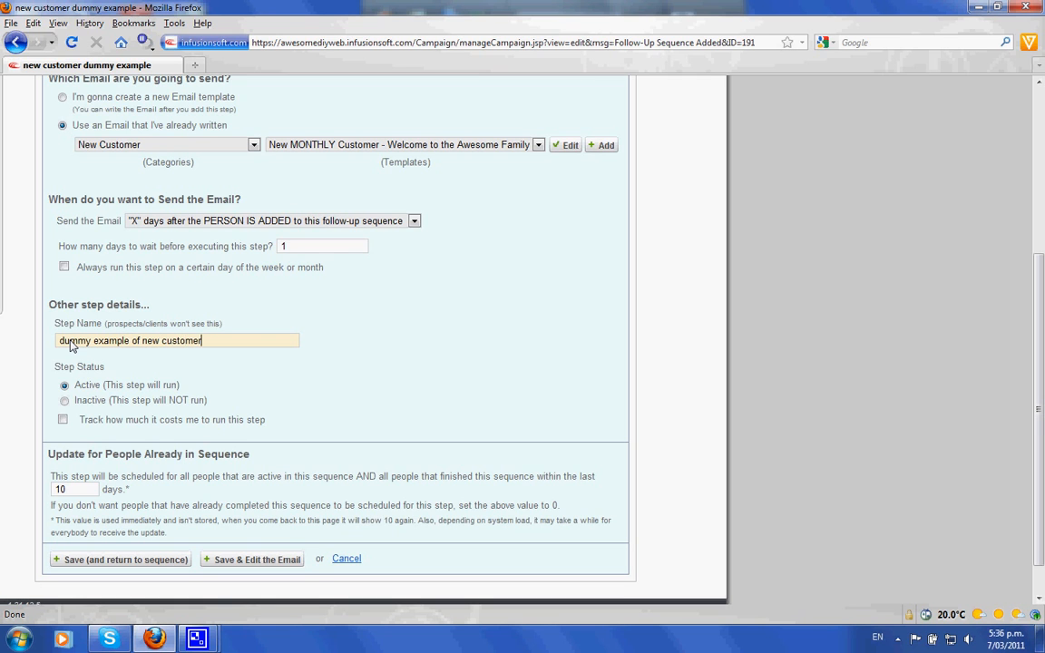
type("me email")
left_click(145, 561)
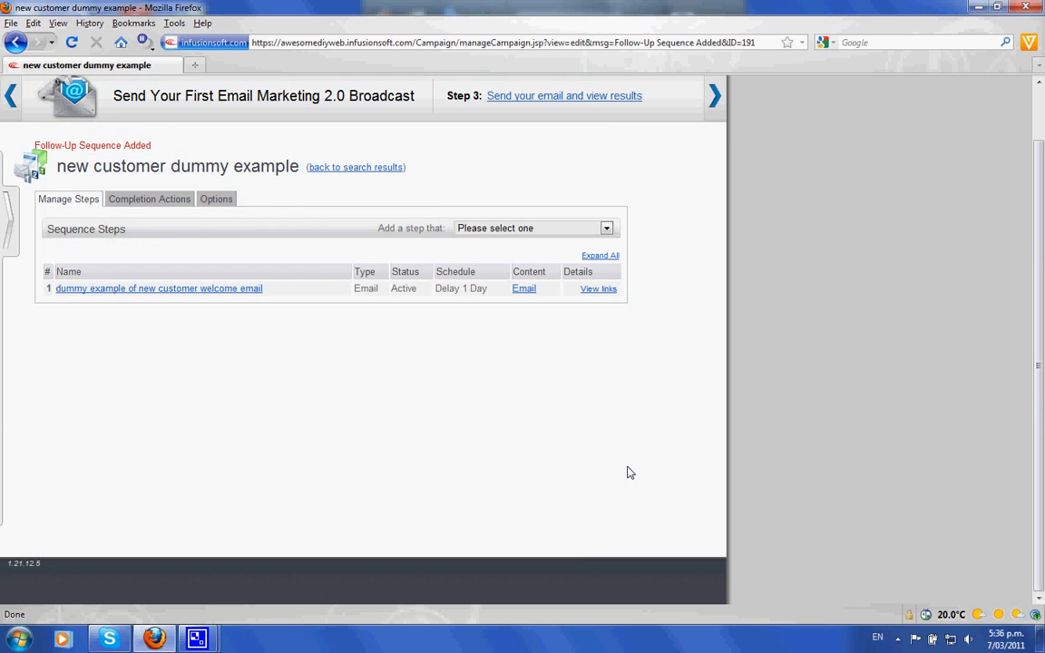
Add another email step that uses the already written template "New MONTHLY Customer - What we need" from the New Customer category
left_click(506, 230)
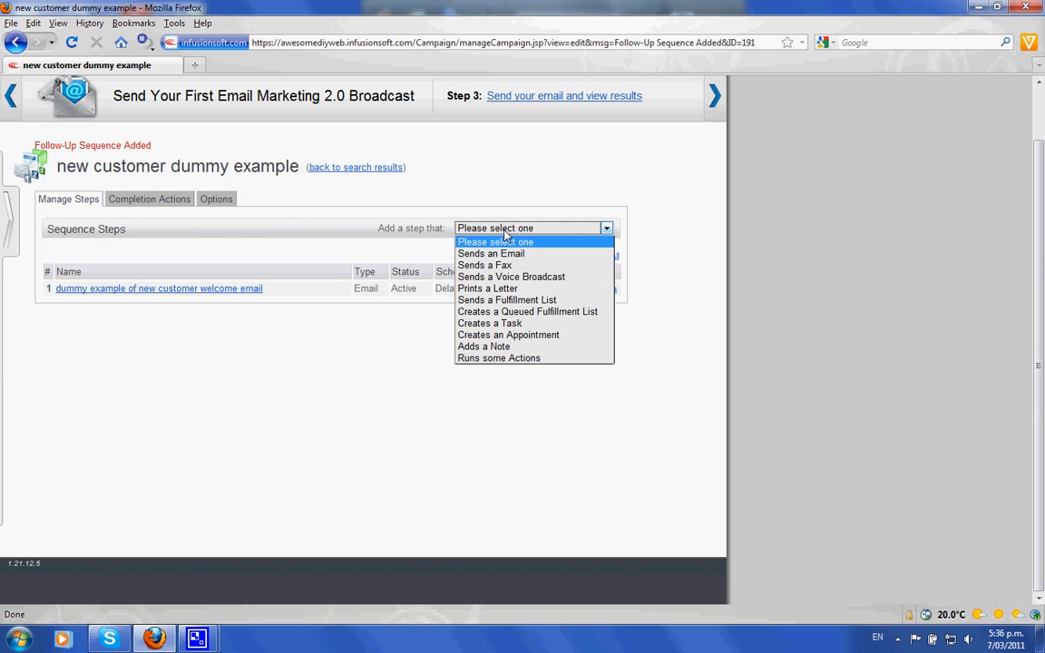
left_click(494, 254)
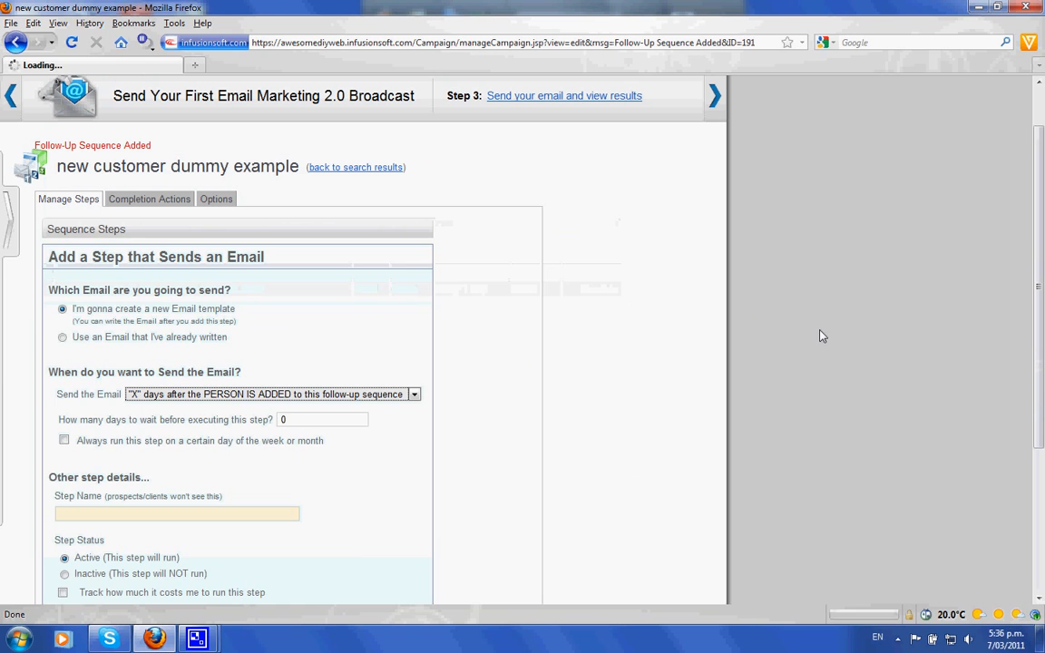
left_click(61, 338)
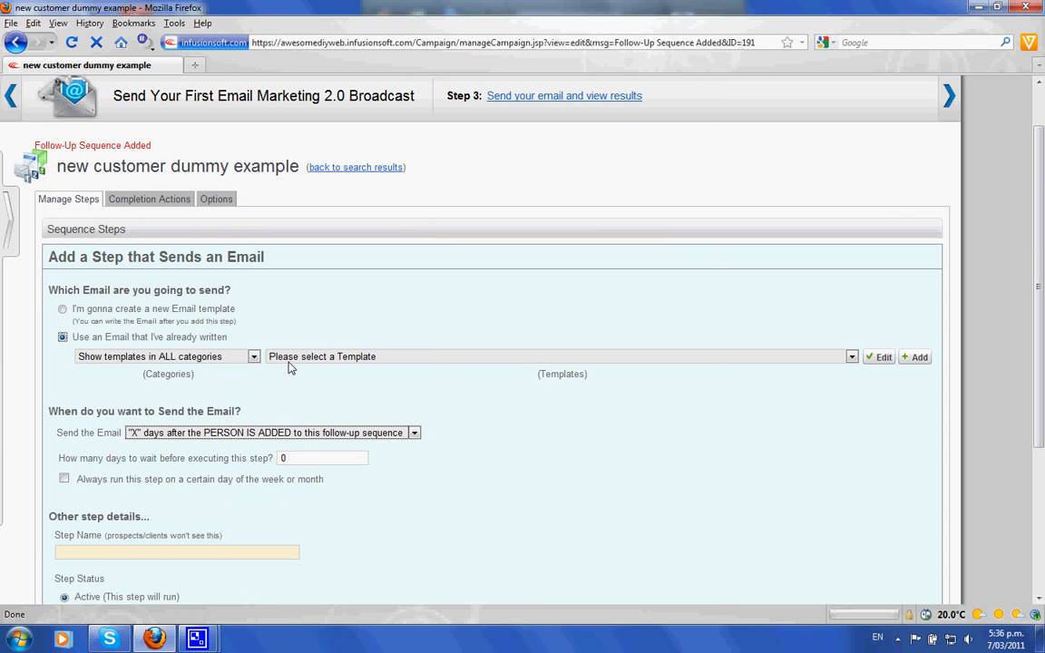
left_click(252, 356)
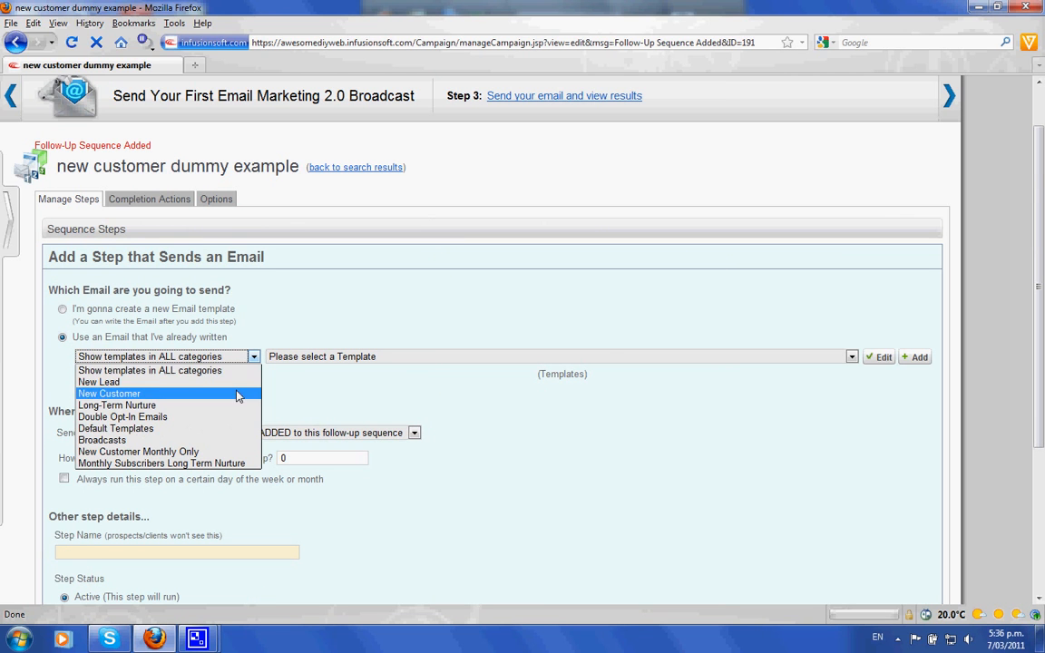
left_click(237, 395)
left_click(433, 358)
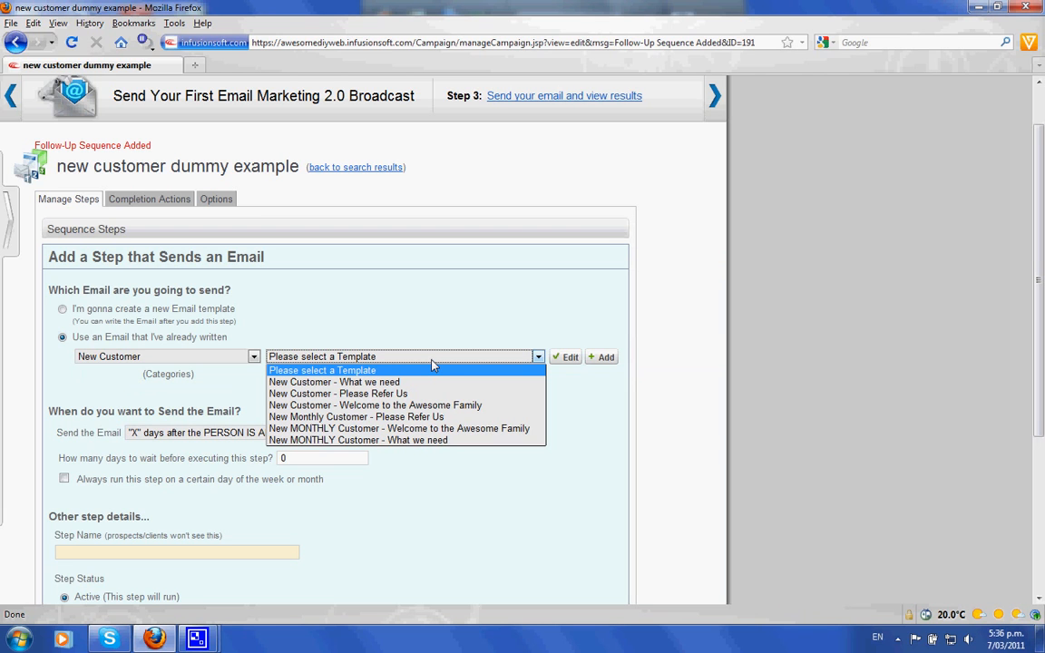
left_click(427, 442)
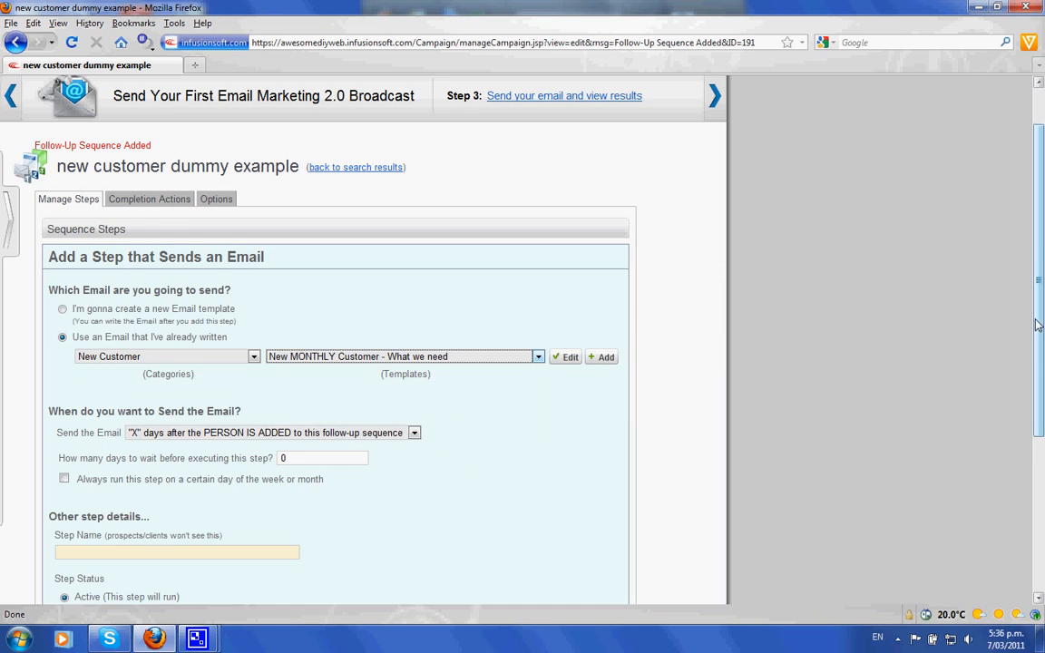
Set the second email to go out 3 days after the person is added to the follow-up sequence
left_click_drag(1040, 326, 1041, 386)
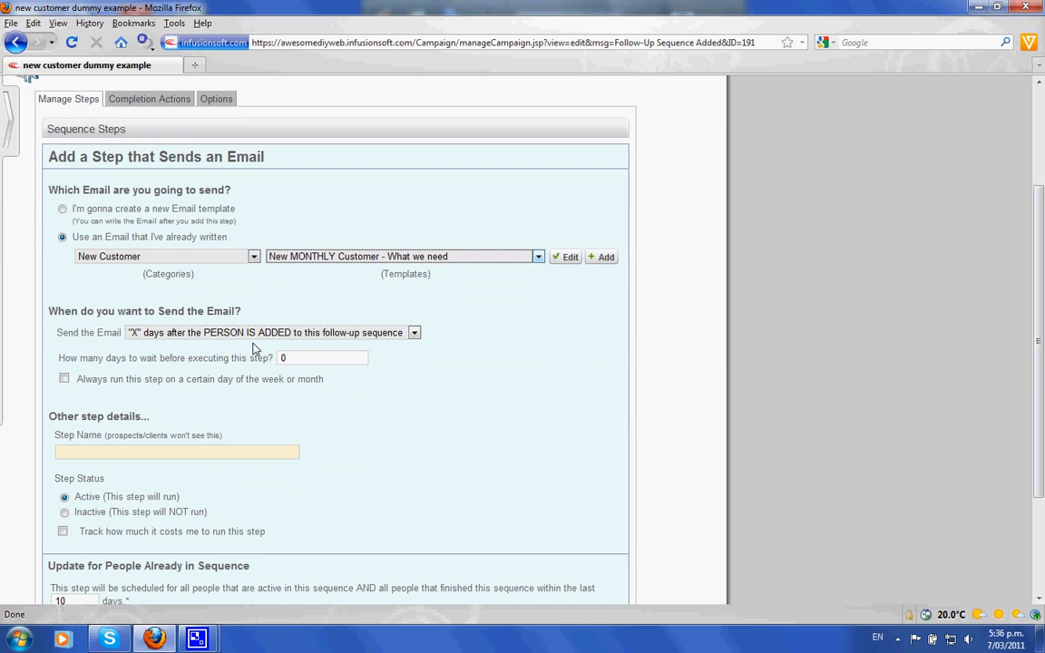
left_click(290, 335)
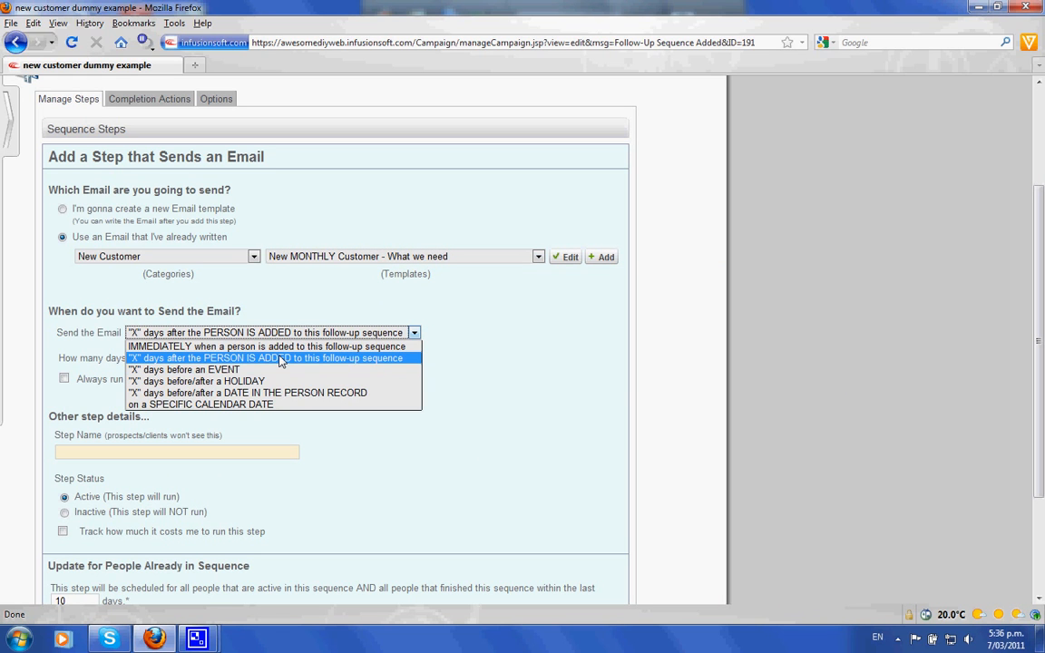
left_click(281, 359)
left_click(298, 359)
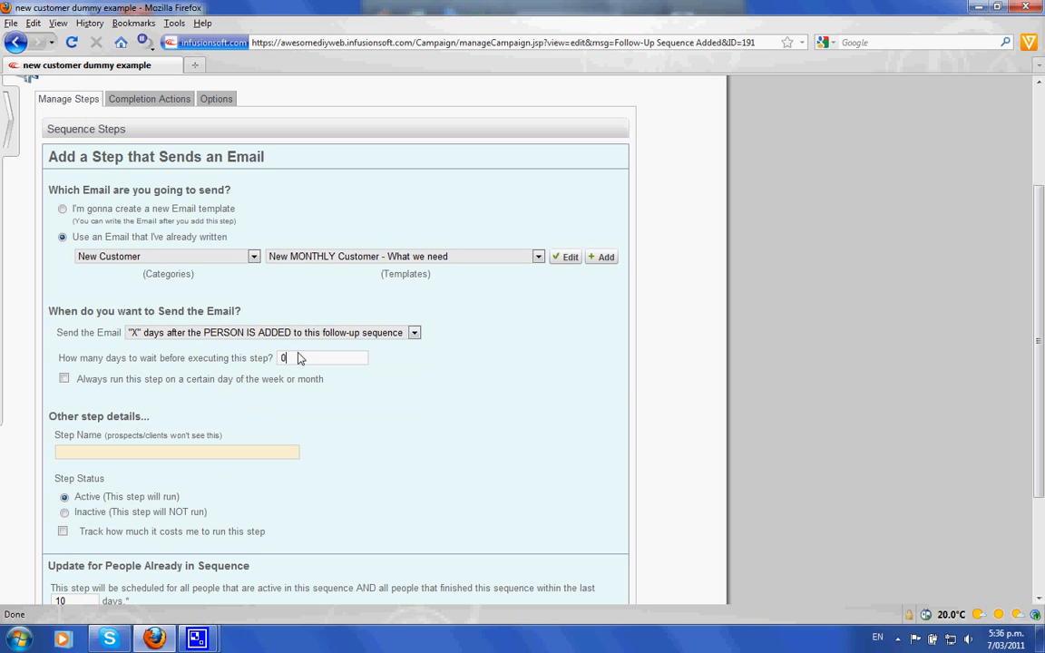
type("3")
Name the second email step "what we need dummy", save it to the sequence and check its scheduled delay
double_click(85, 453)
type("what we need dummy")
scroll(272, 480, "down", 3)
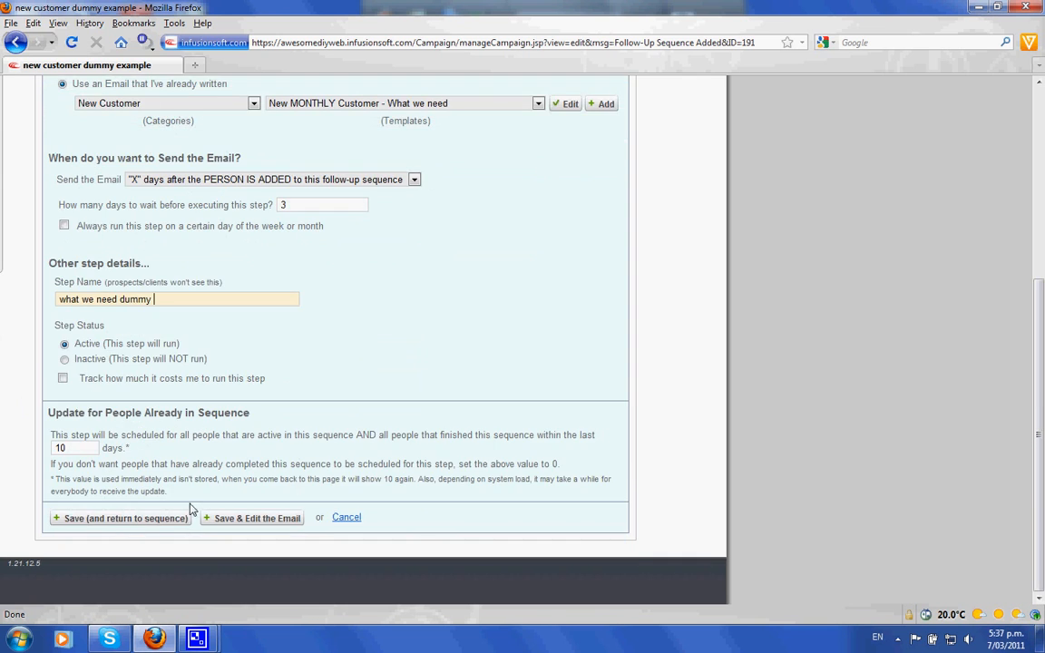
left_click(150, 522)
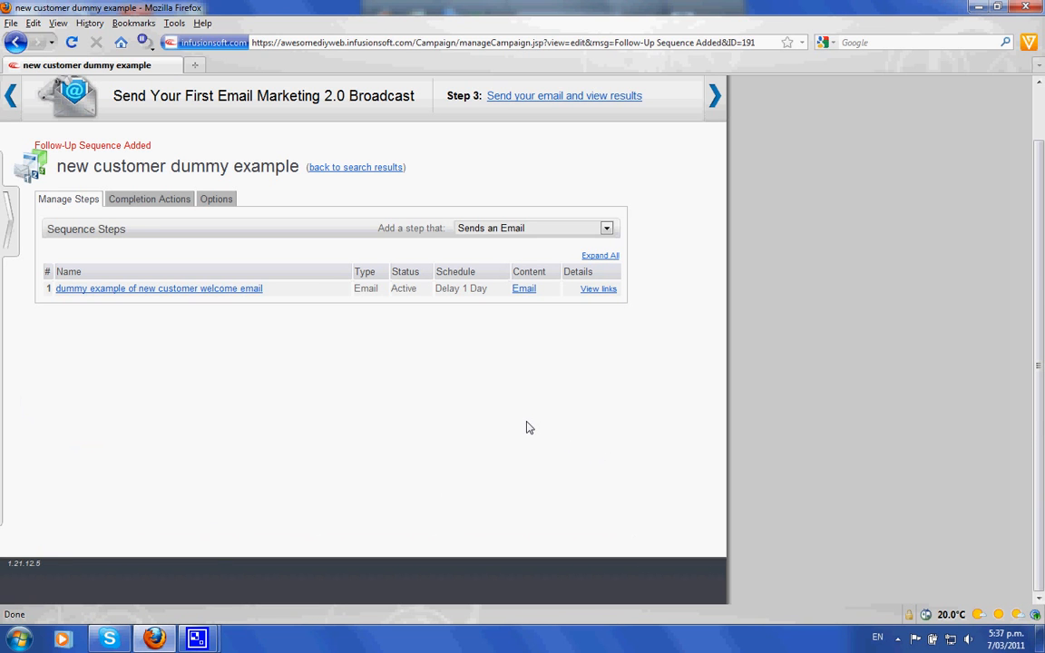
left_click_drag(451, 292, 503, 311)
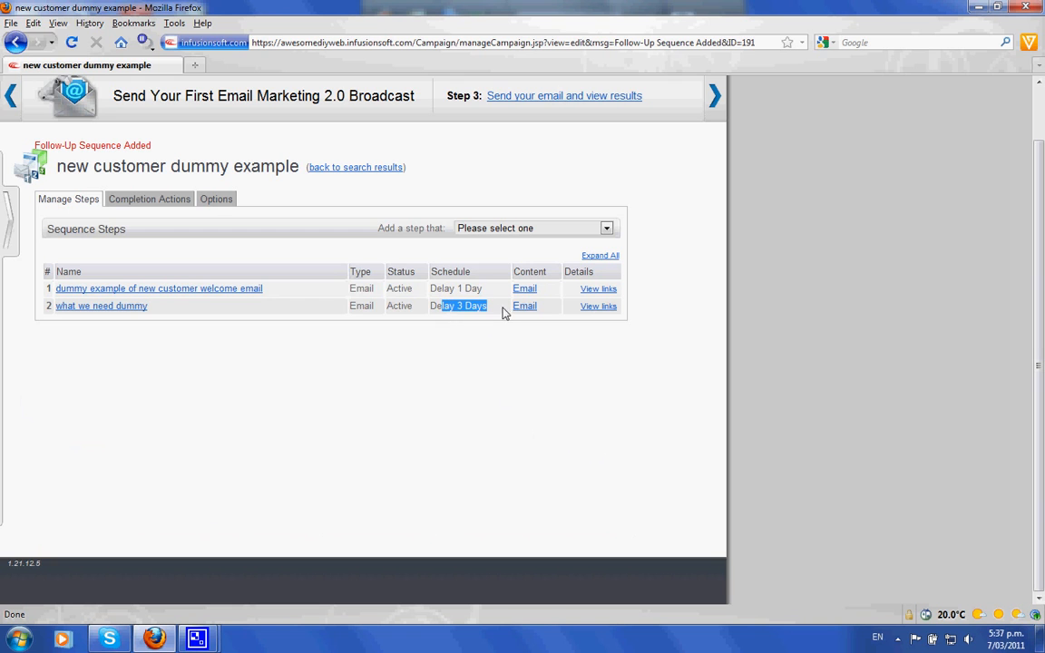
Change the new customer welcome email step to run immediately when a person is added to the sequence, and save it
left_click(192, 289)
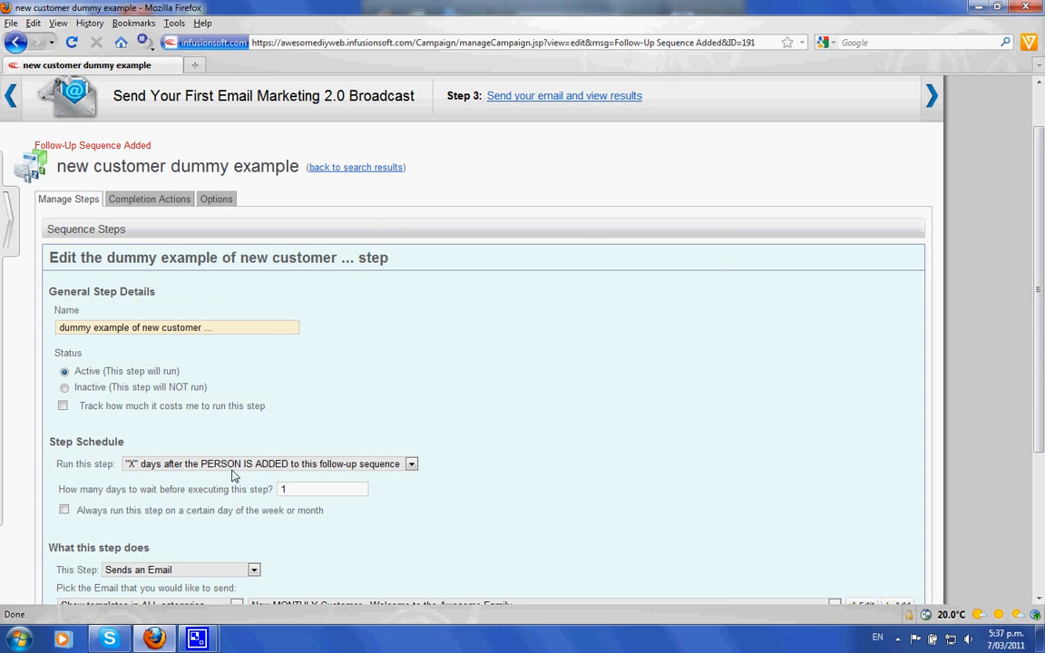
left_click(289, 466)
left_click(289, 477)
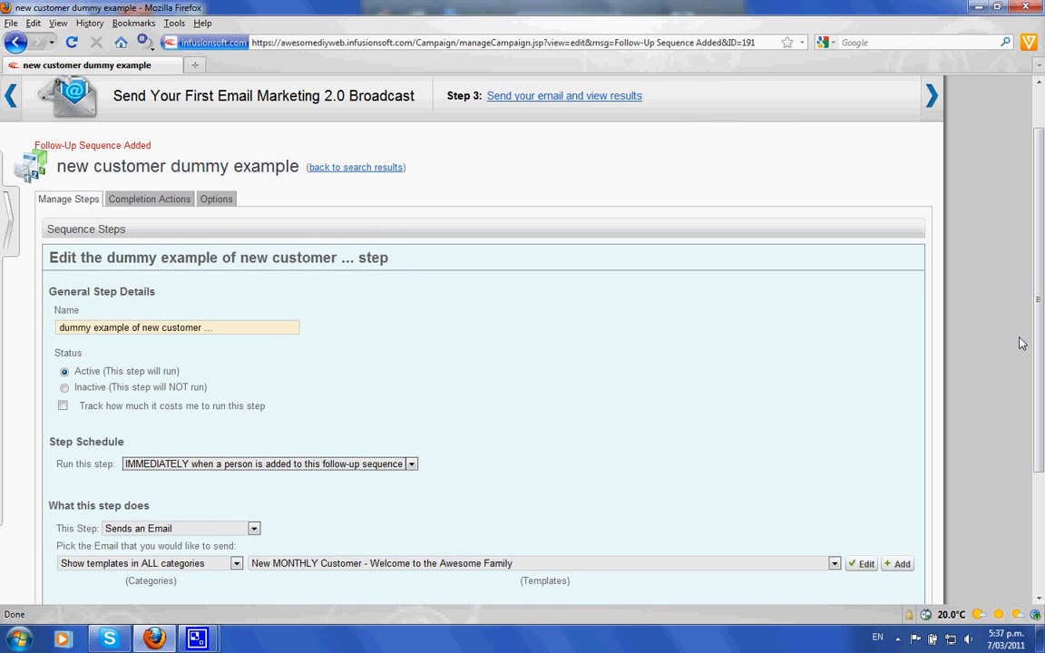
scroll(1041, 474, "down", 3)
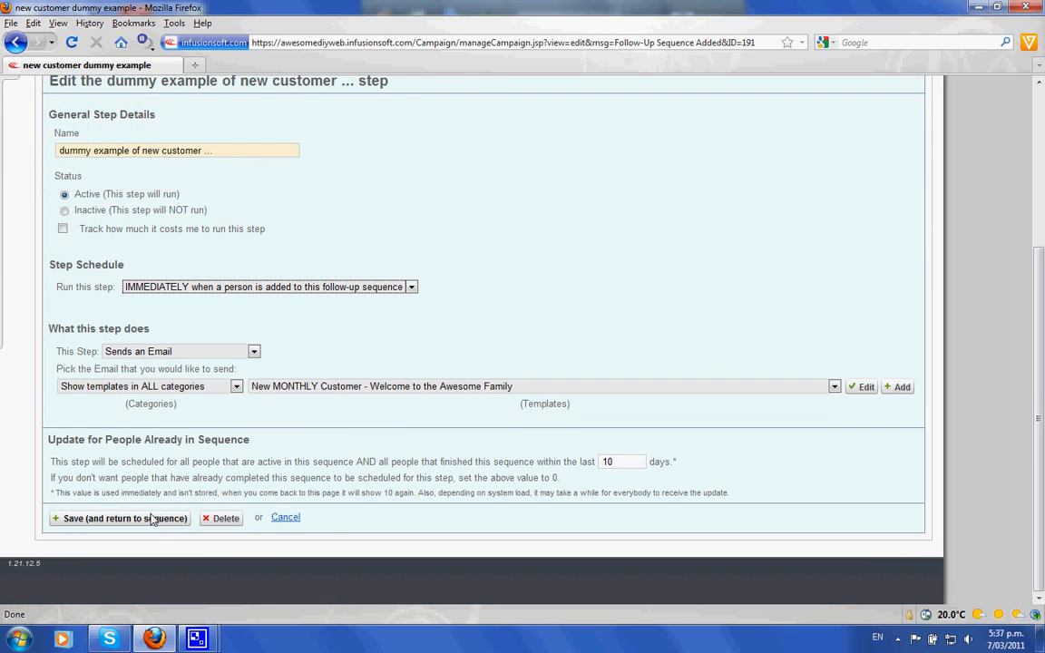
left_click(152, 518)
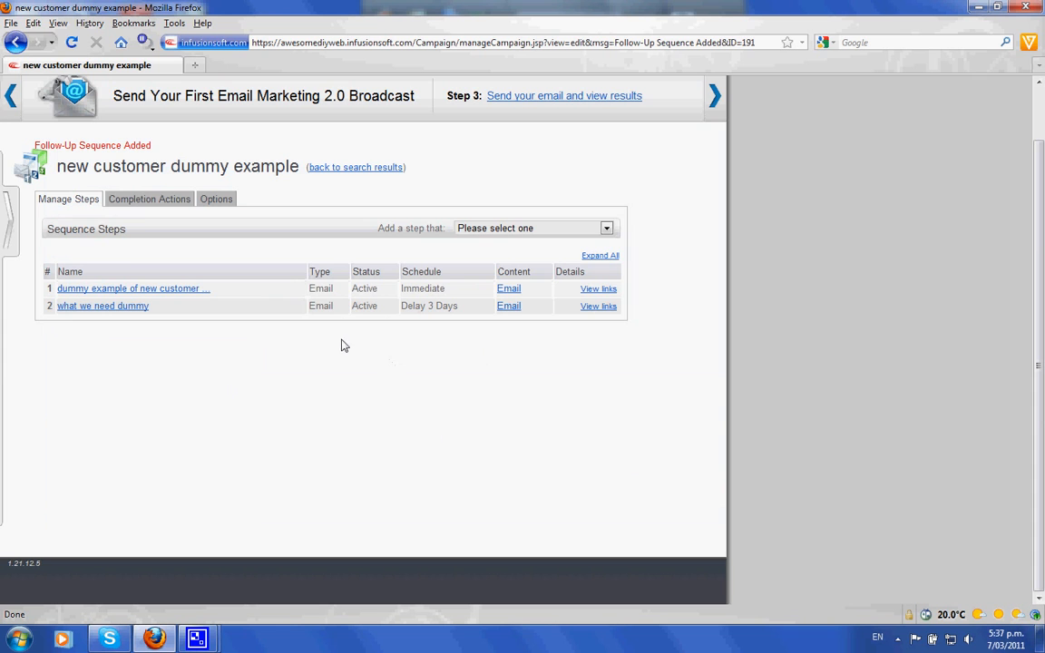
scroll(342, 345, "up", 1)
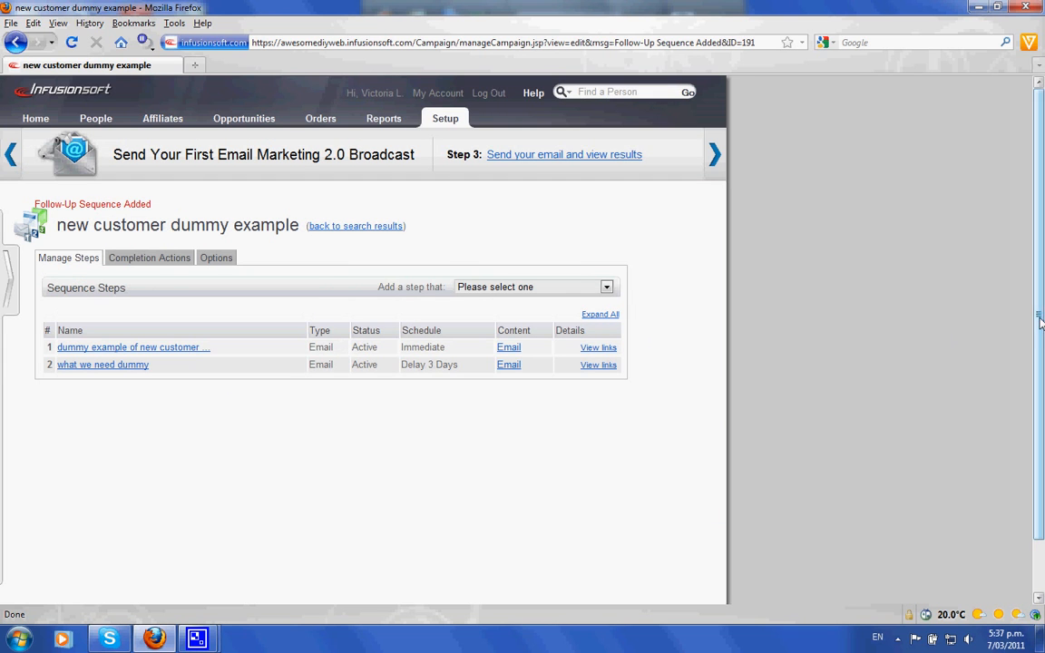
left_click_drag(1037, 320, 1037, 338)
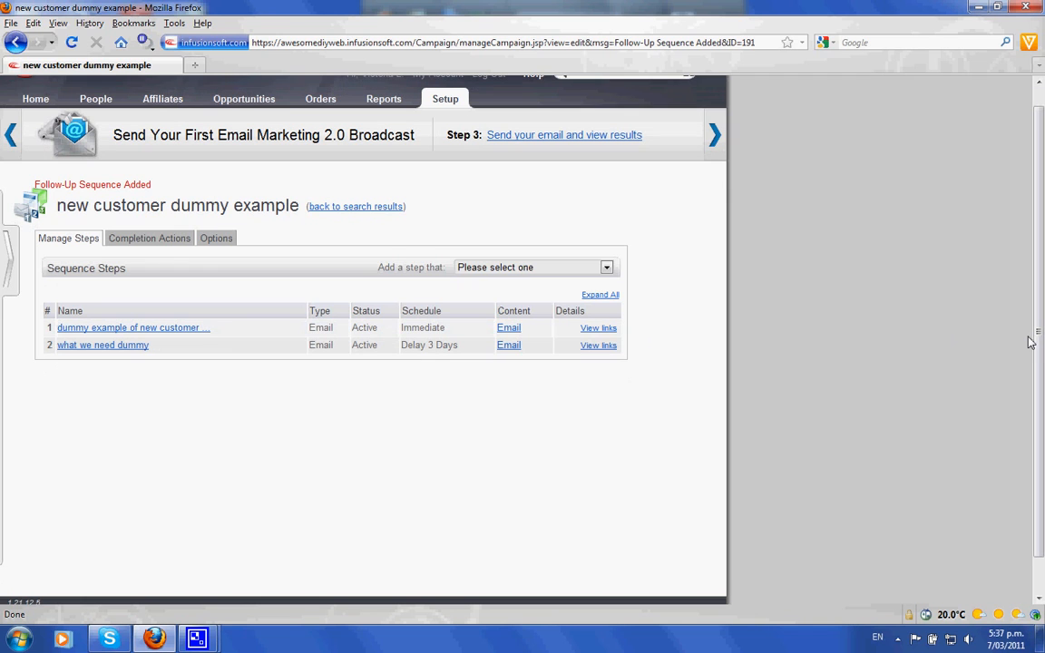